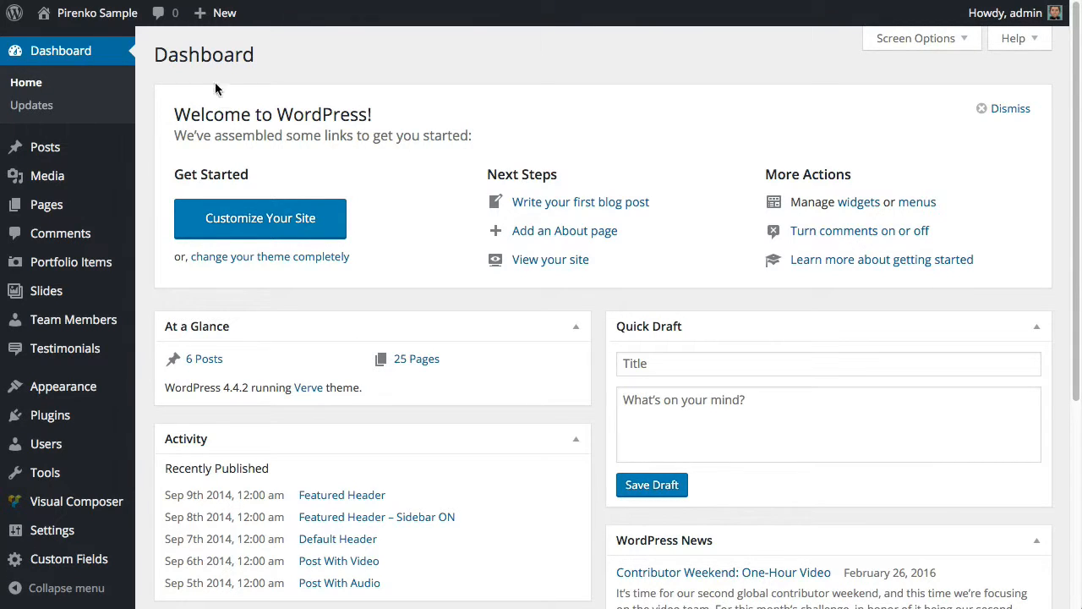
Step: Create a new page titled "My portfolio page"
mouse_move(97, 211)
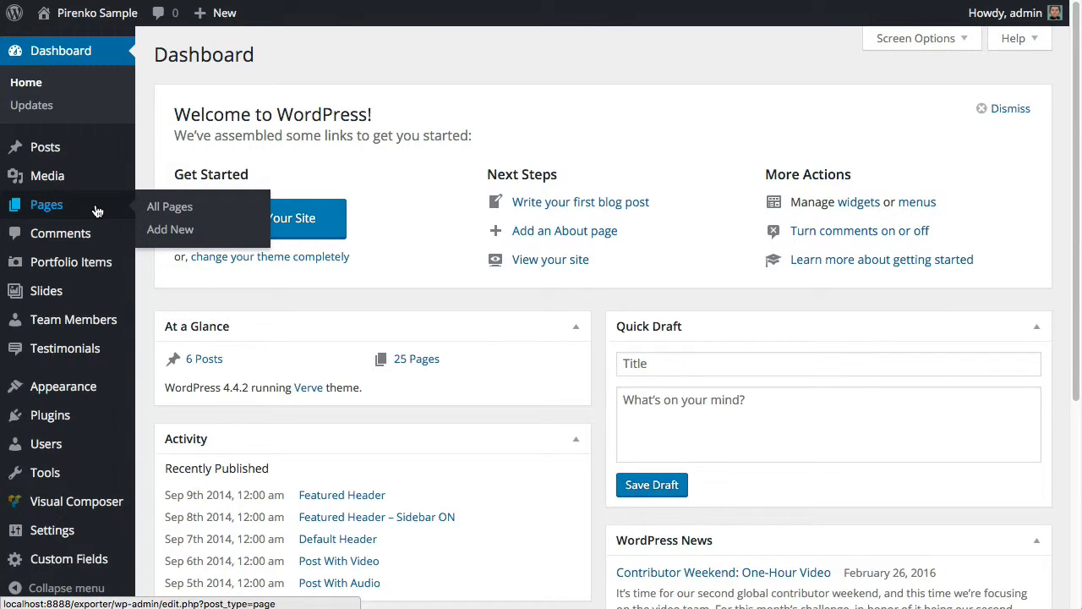
click(183, 233)
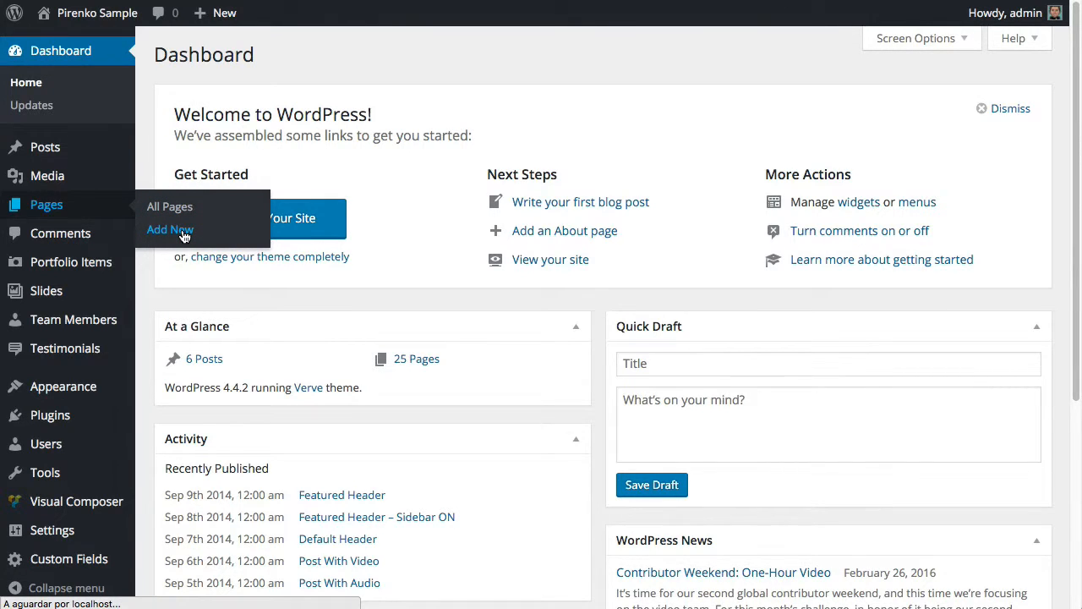
text(My)
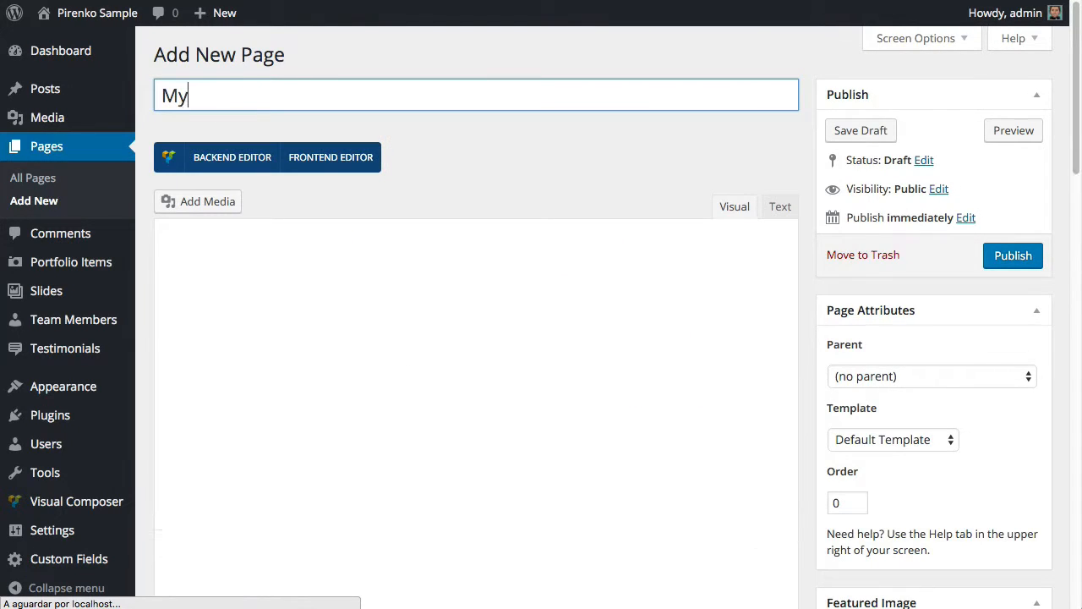
text( portfolio p)
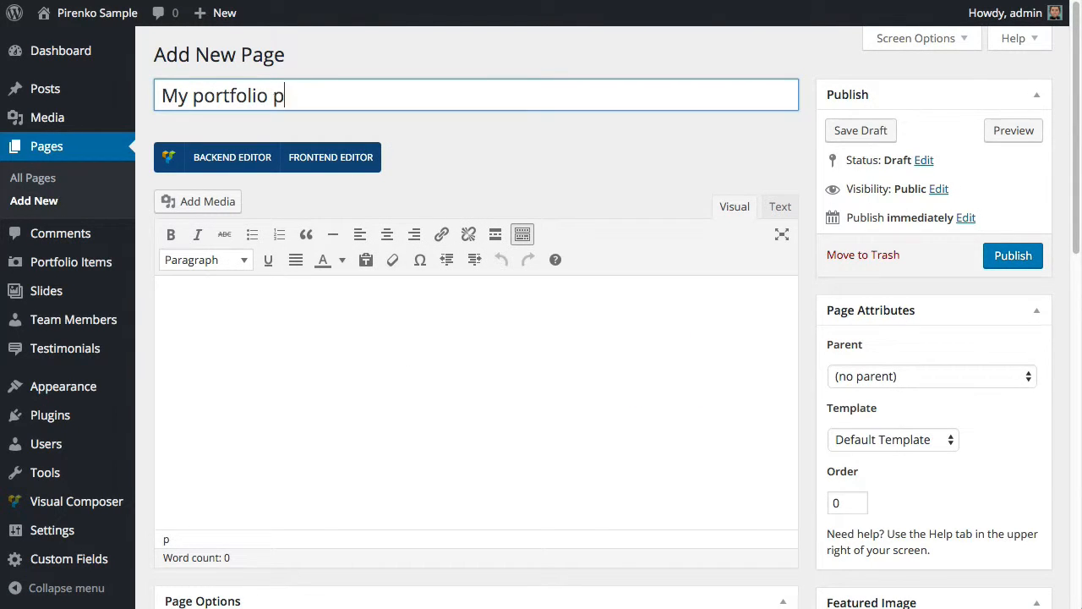
text(age)
Step: Switch the new page to the Visual Composer backend editor and set its template to Portfolio Page
click(228, 158)
scroll(325, 400, down, 2)
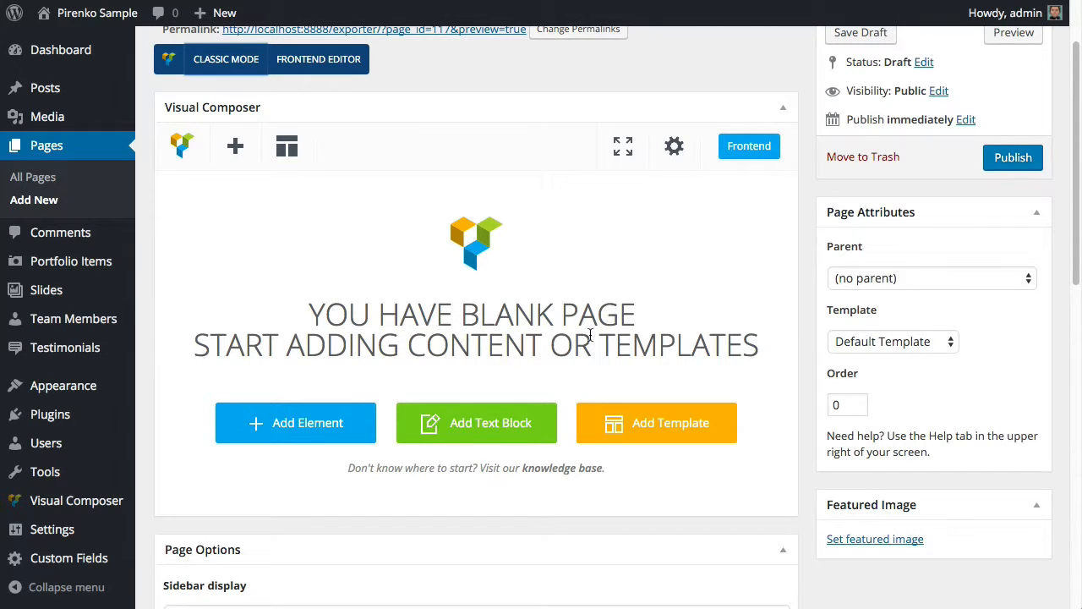
scroll(606, 335, down, 2)
scroll(609, 334, up, 2)
click(901, 322)
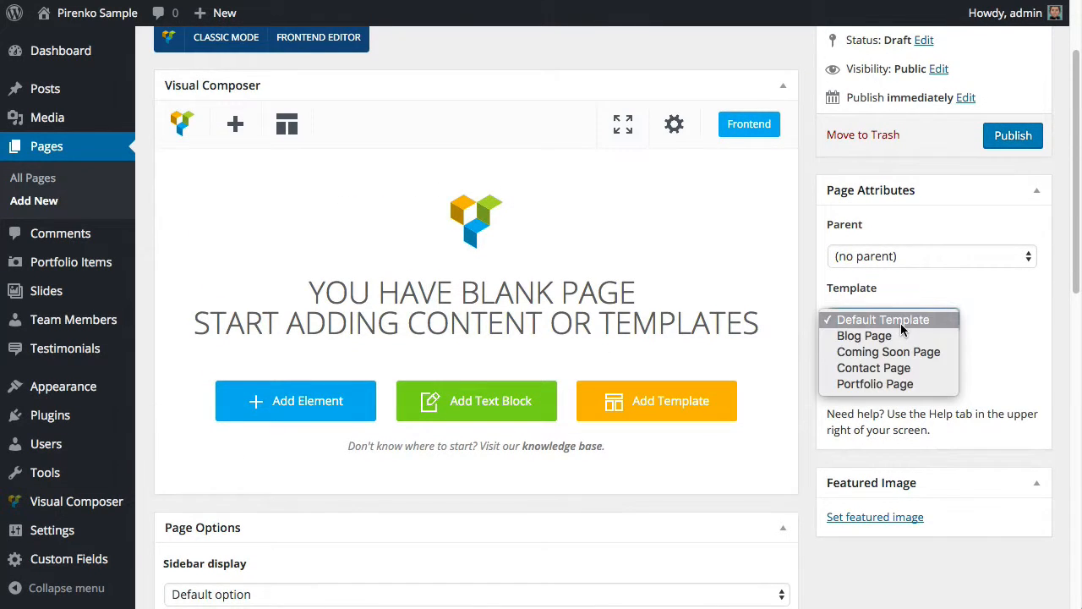
click(903, 385)
Step: Keep Vertical Panels as the portfolio's general layout and set the number of panels to 4
scroll(701, 341, down, 2)
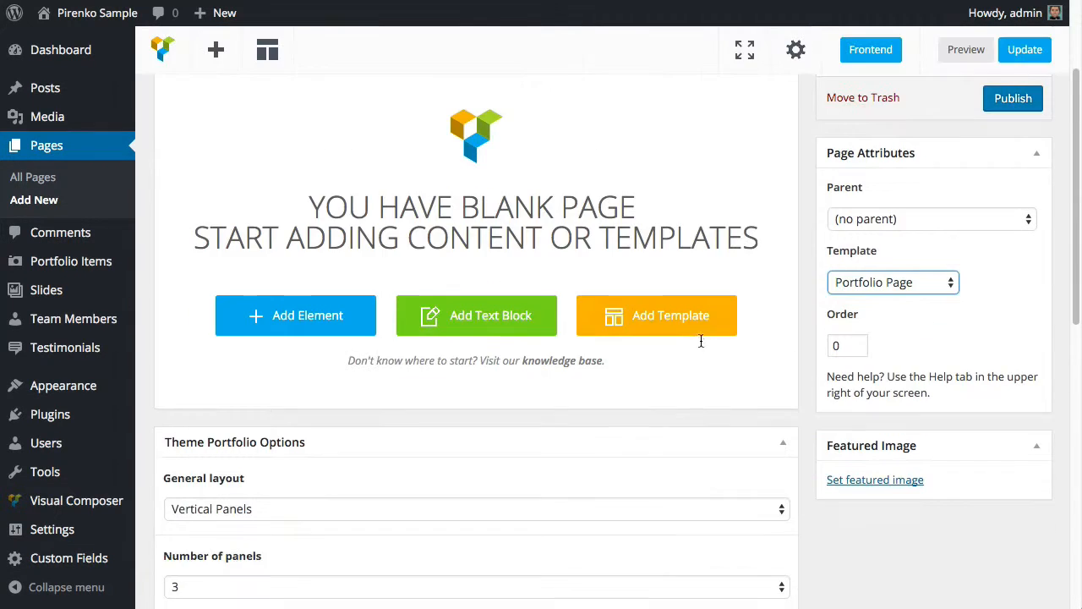
scroll(701, 341, down, 1)
scroll(457, 391, down, 2)
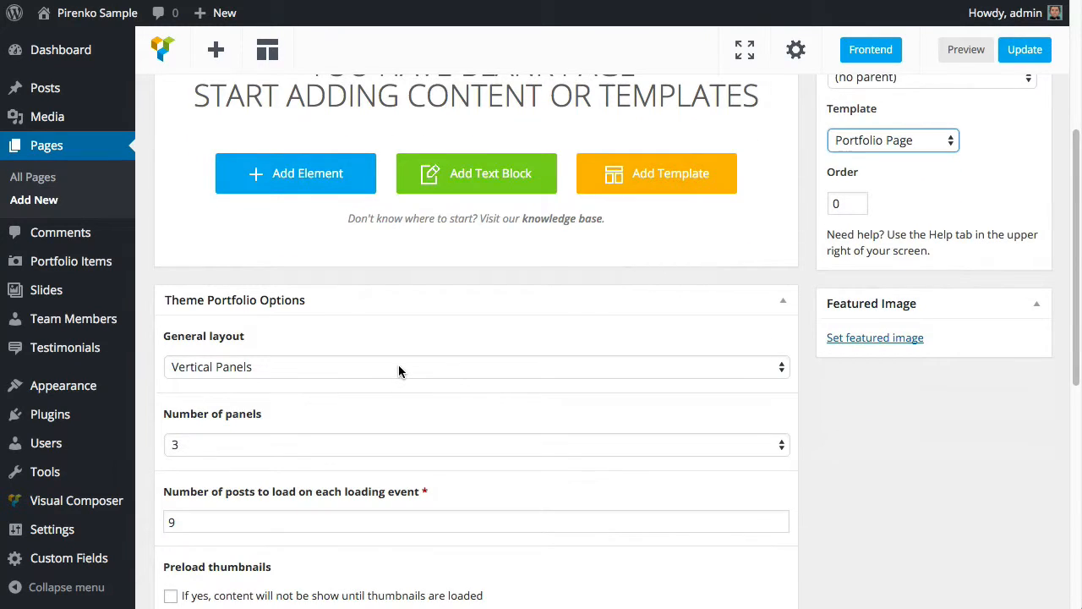
scroll(398, 366, down, 1)
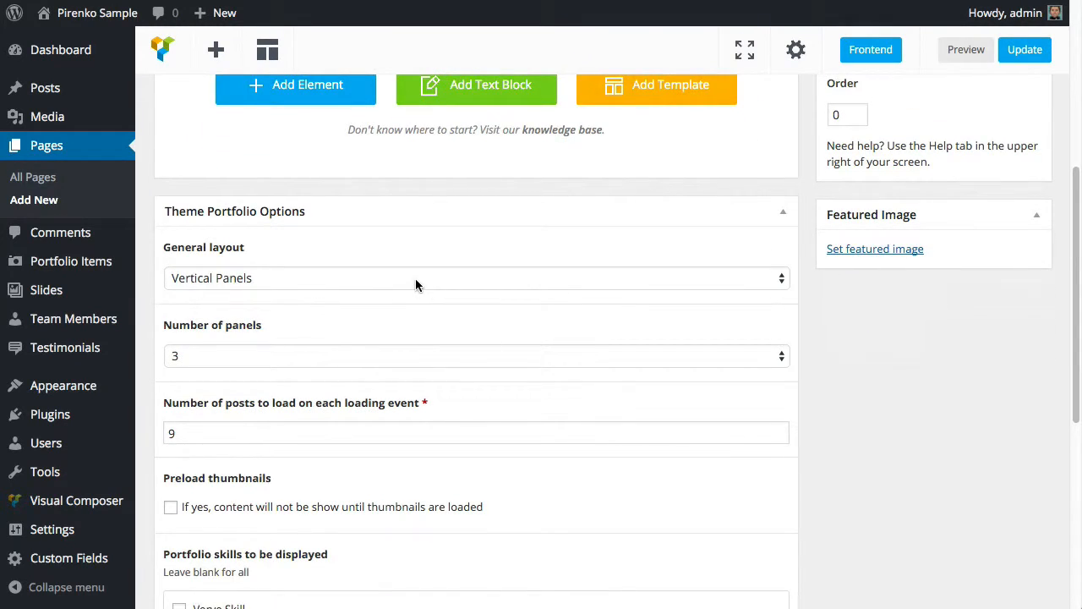
scroll(285, 282, down, 1)
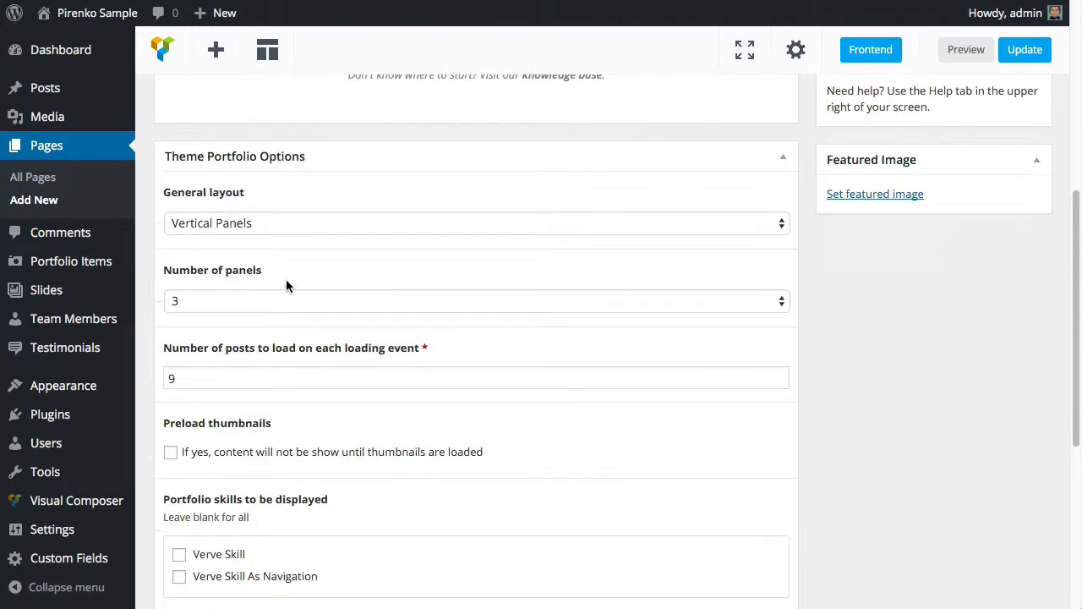
click(296, 224)
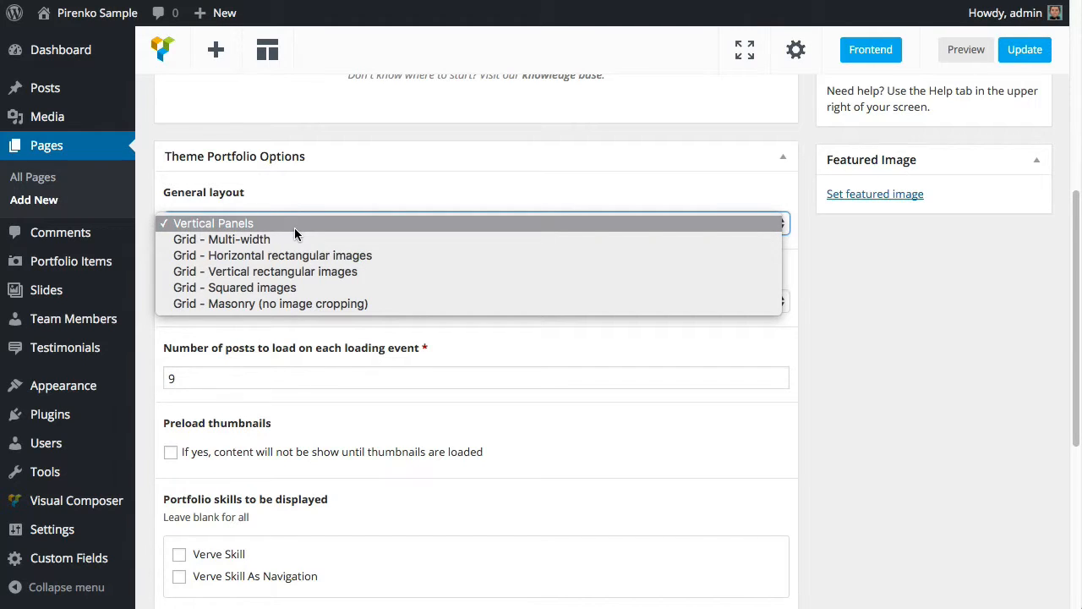
click(282, 227)
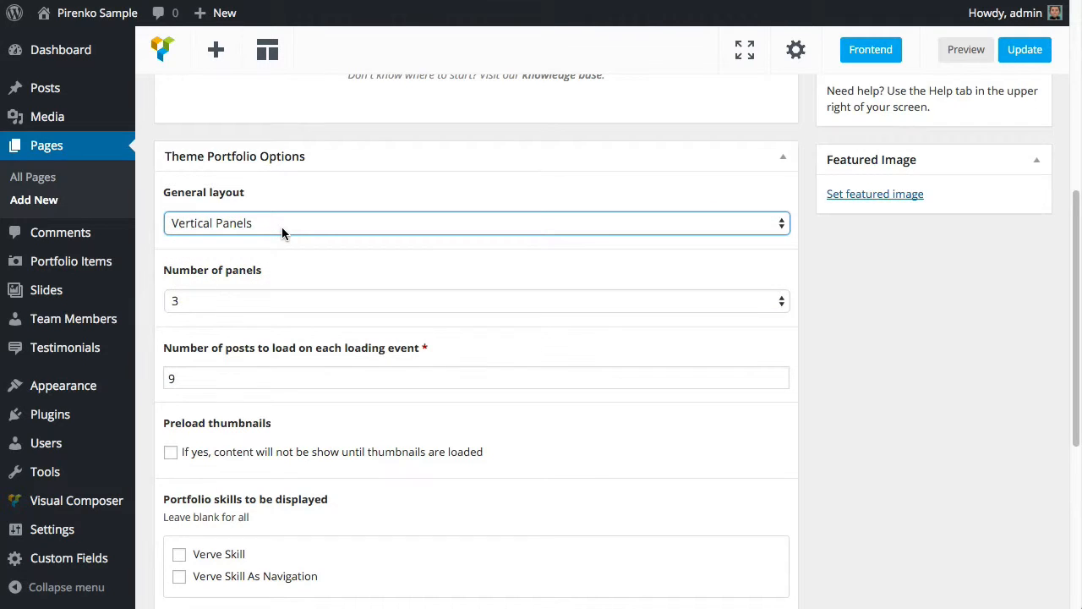
click(277, 305)
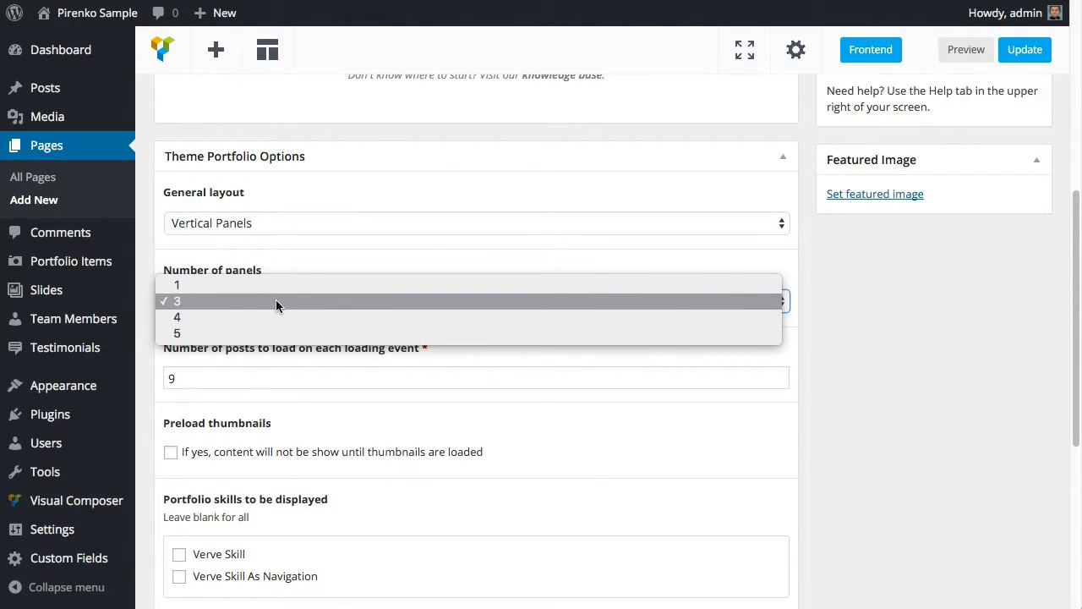
click(273, 311)
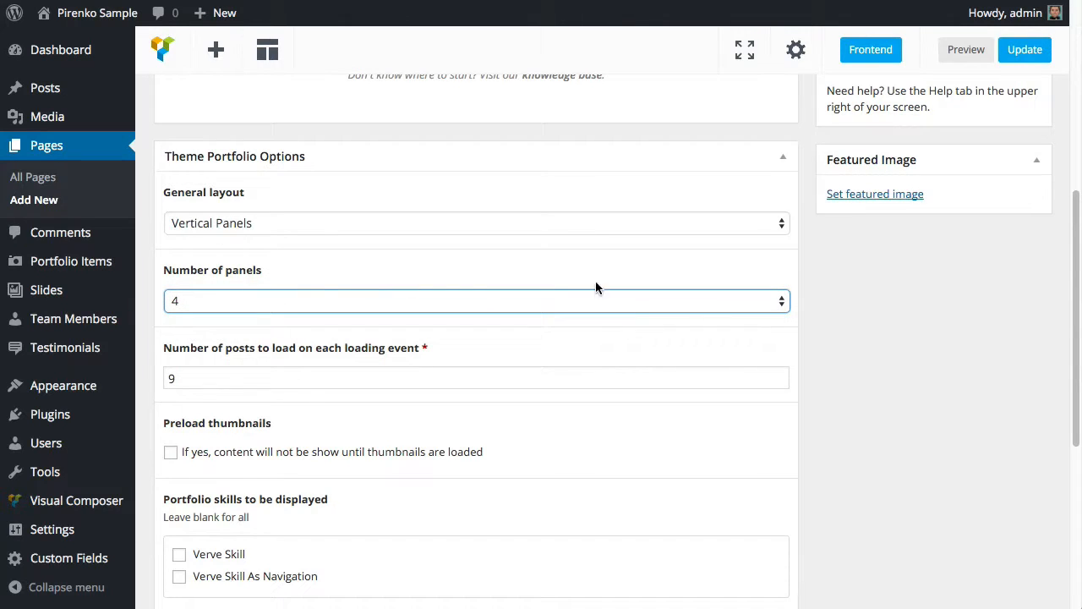
Step: Set the number of posts to load on each loading event to 4
scroll(875, 295, down, 2)
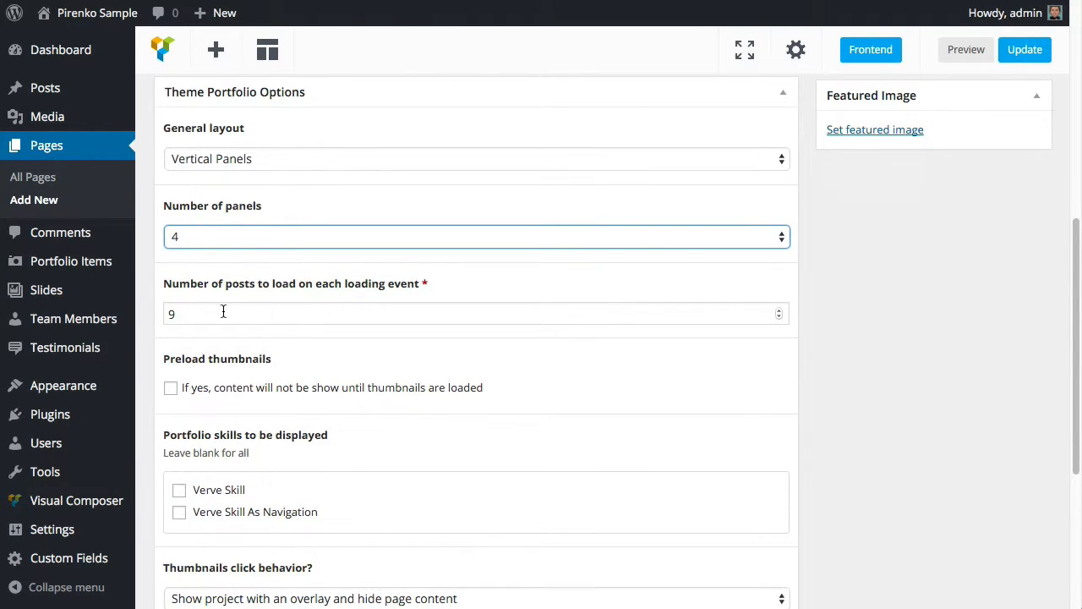
drag(183, 315, 168, 315)
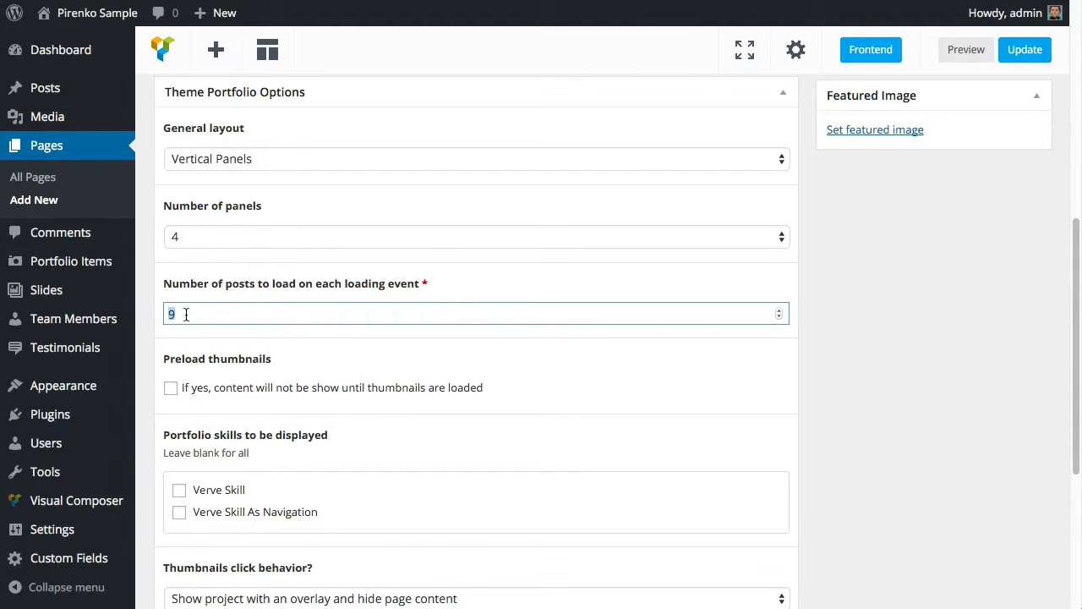
click(780, 311)
click(780, 319)
click(779, 319)
click(780, 319)
click(780, 319)
click(780, 319)
click(780, 319)
click(826, 374)
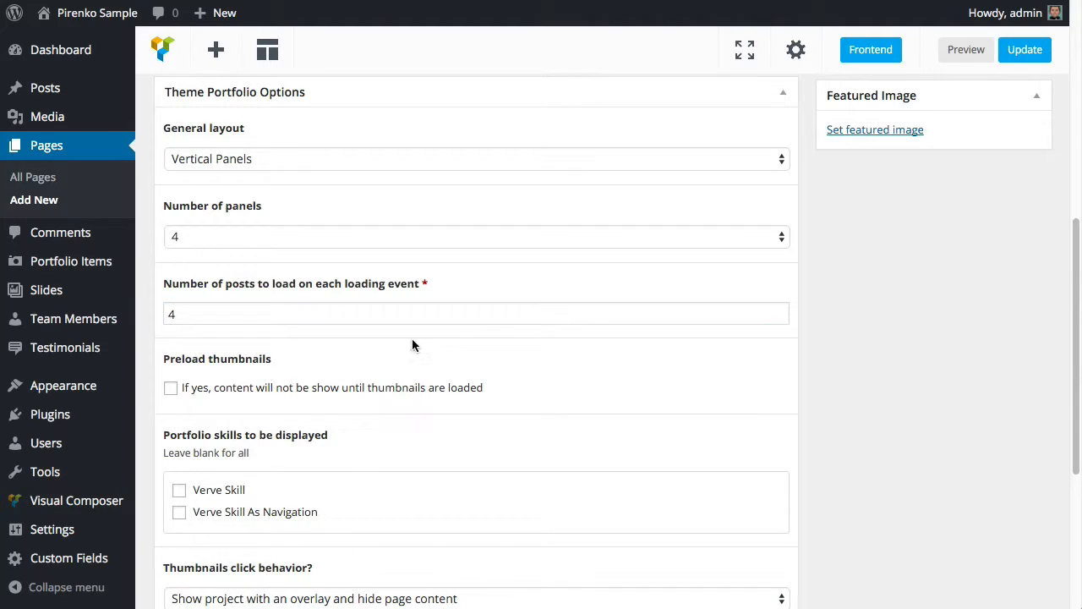
Step: Enable the Verve Skill and Verve Skill As Navigation portfolio skills, and clear both again
scroll(413, 339, down, 1)
scroll(412, 344, down, 1)
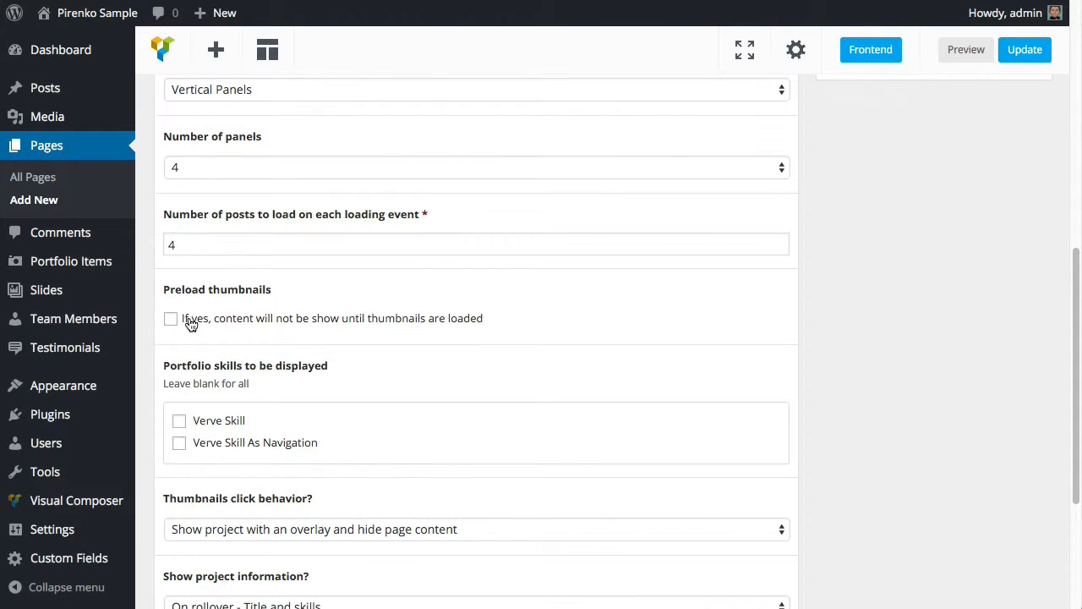
scroll(188, 325, down, 1)
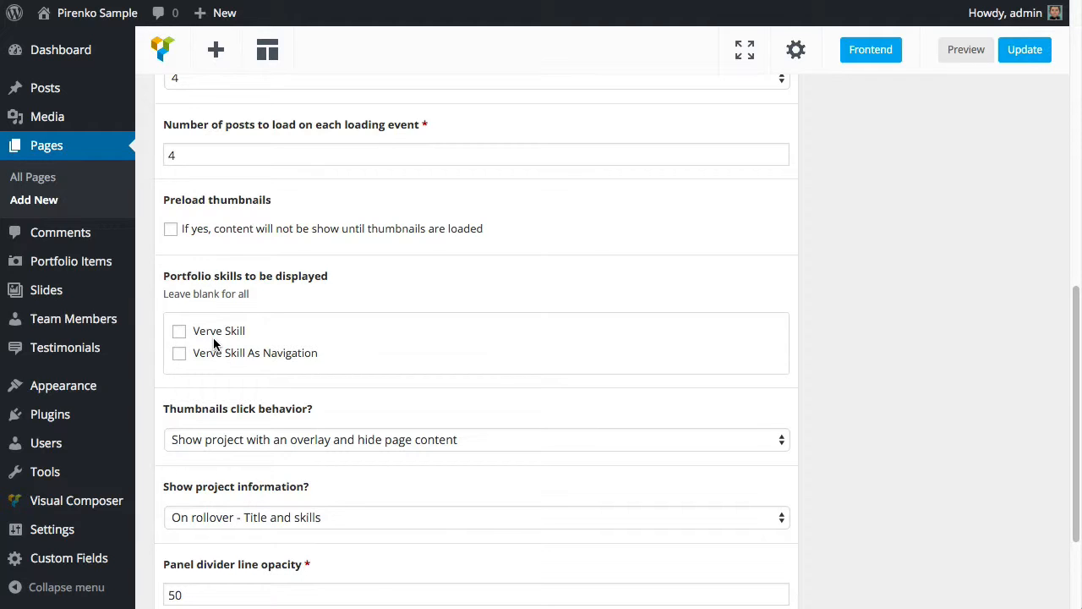
click(178, 332)
click(179, 353)
click(179, 354)
click(180, 332)
Step: Review the thumbnails click behavior options, keeping "Show project with an overlay and hide page content"
scroll(452, 383, down, 1)
scroll(452, 383, down, 1)
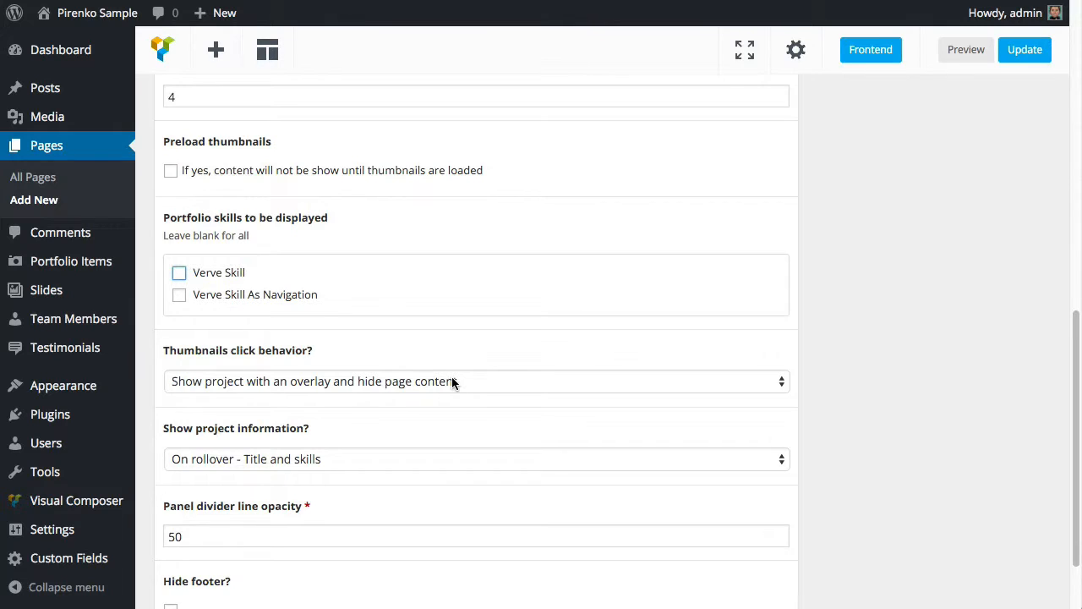
scroll(596, 393, down, 1)
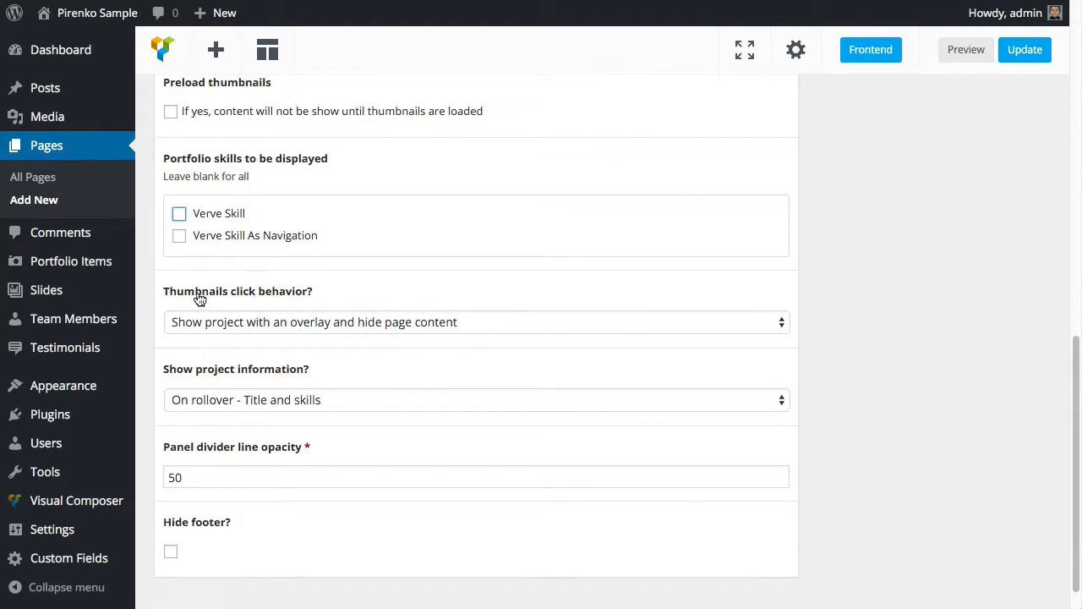
click(258, 325)
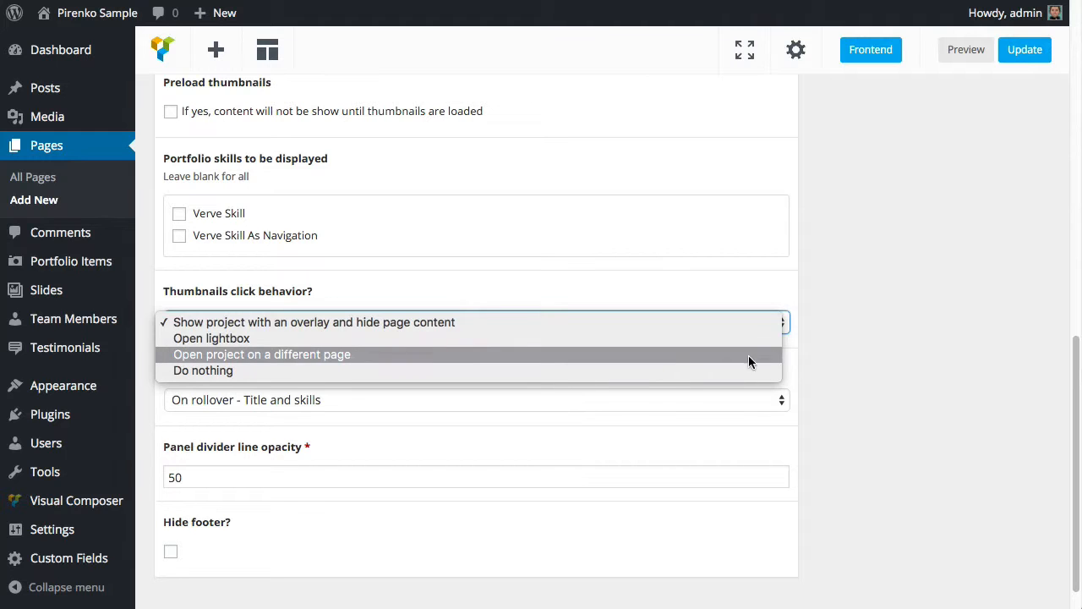
click(875, 347)
scroll(194, 355, down, 1)
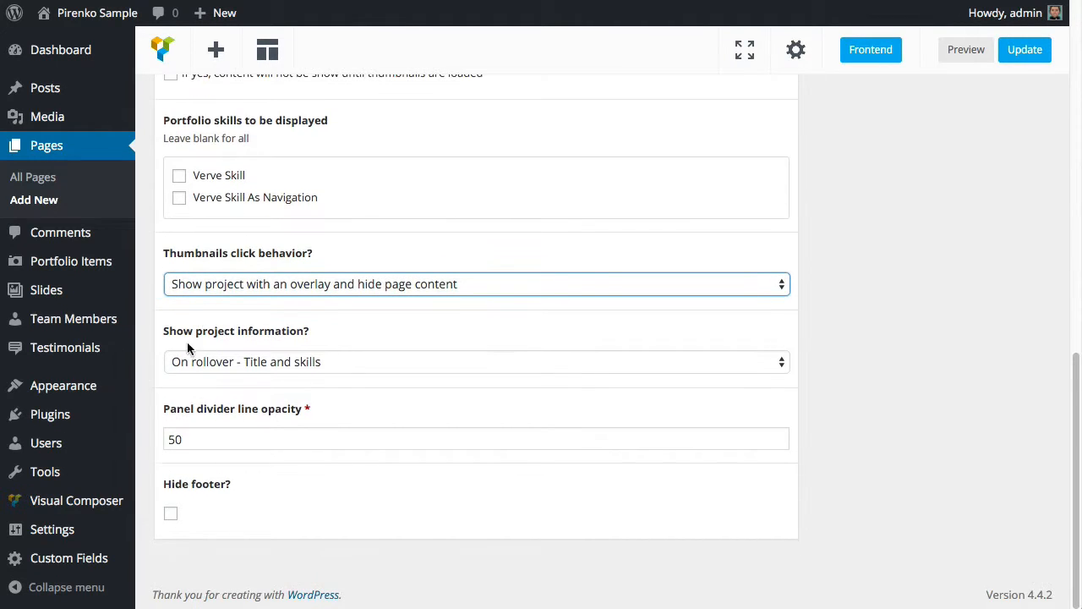
Step: Set the project information display to "Always show under thumb - Title and skills", leaving the footer-hiding option off
click(254, 362)
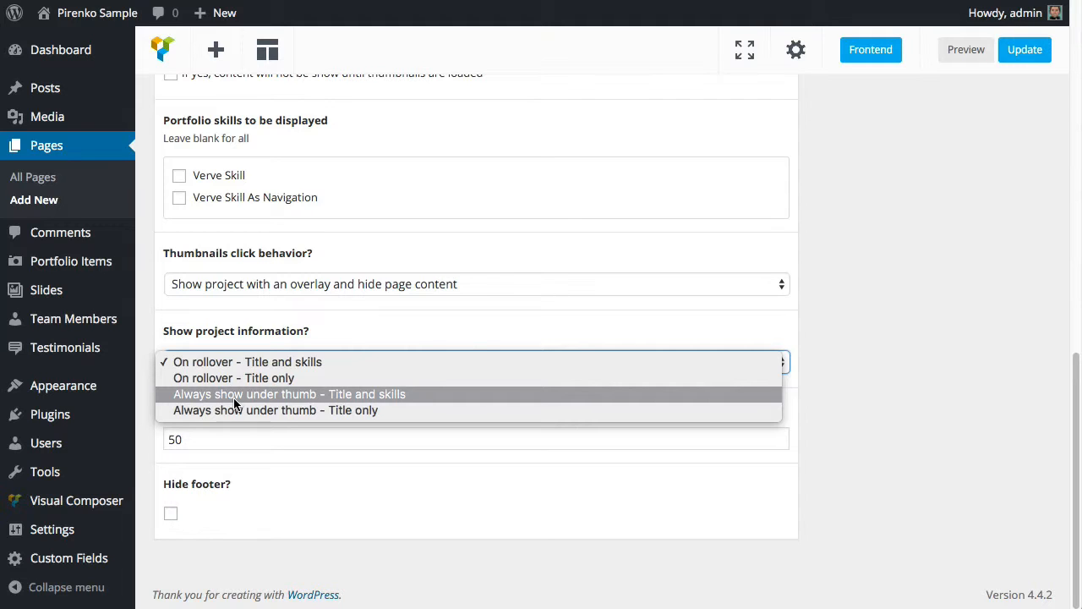
click(232, 396)
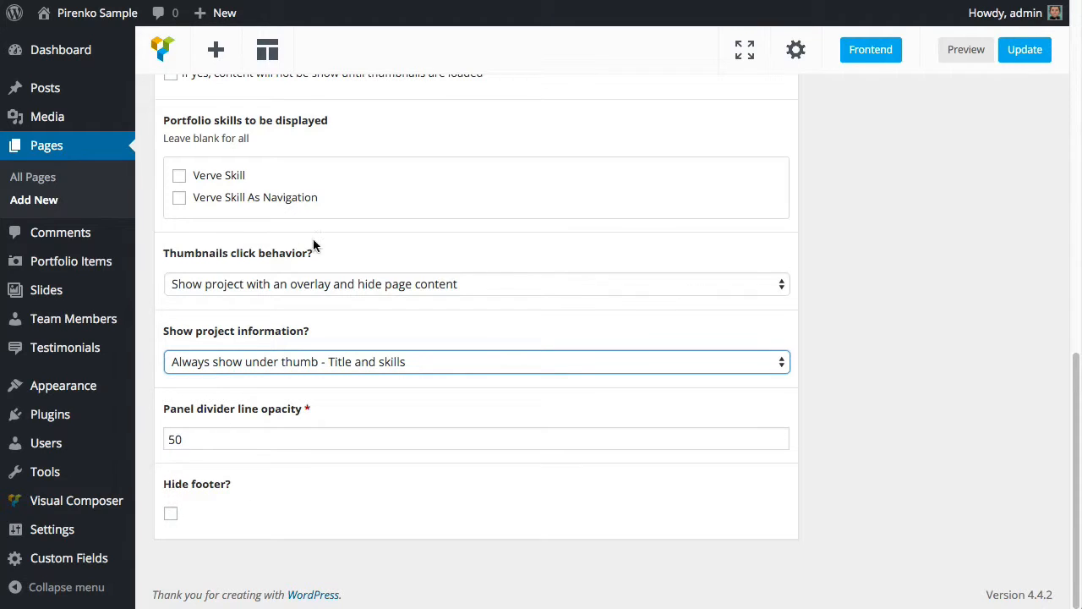
click(170, 515)
click(170, 515)
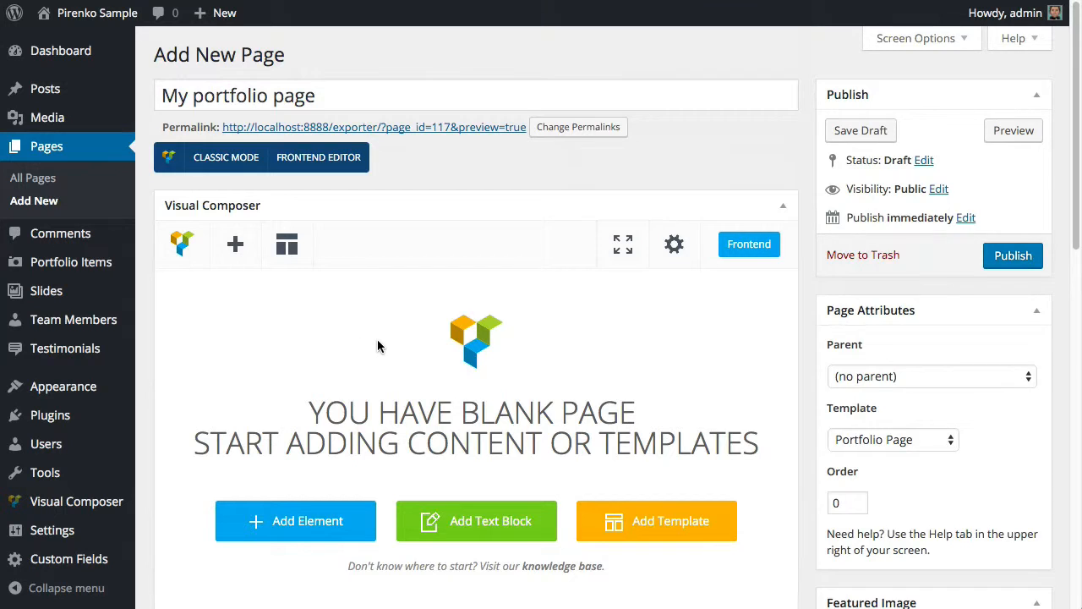
Step: Check the portfolio layout settings once more and publish the page
scroll(378, 340, down, 6)
scroll(358, 326, up, 1)
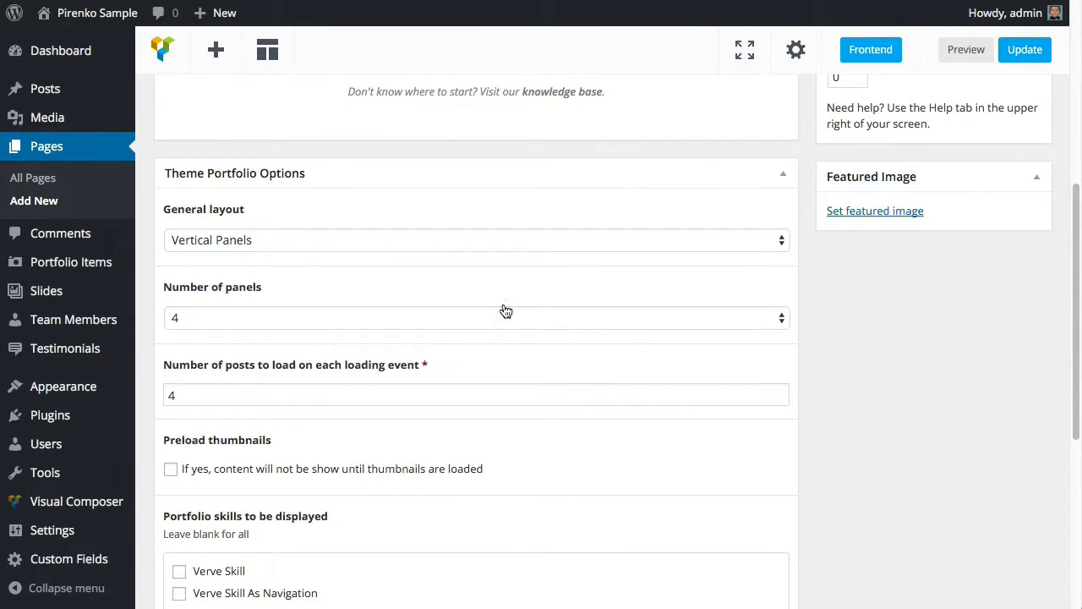
scroll(505, 312, up, 5)
click(1022, 256)
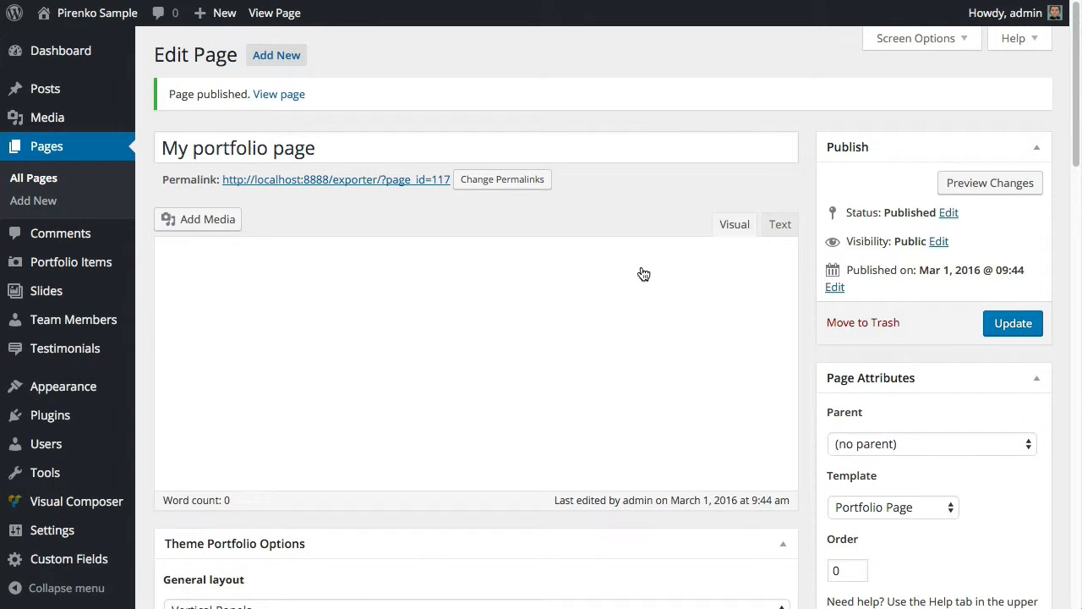
Step: Open the published portfolio page on the site and examine how its vertical panels react
click(416, 188)
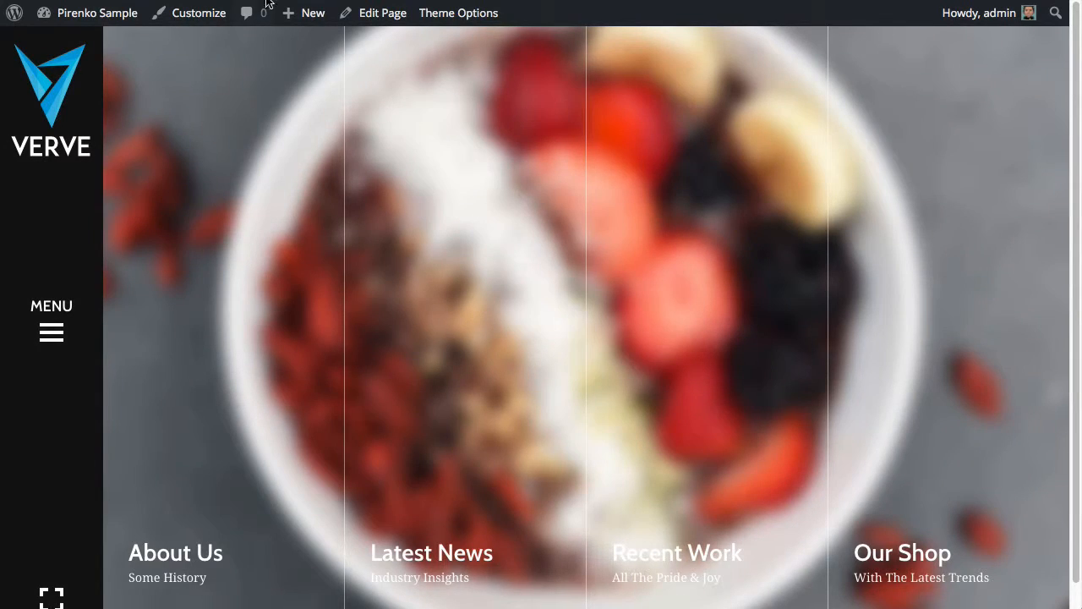
mouse_move(240, 191)
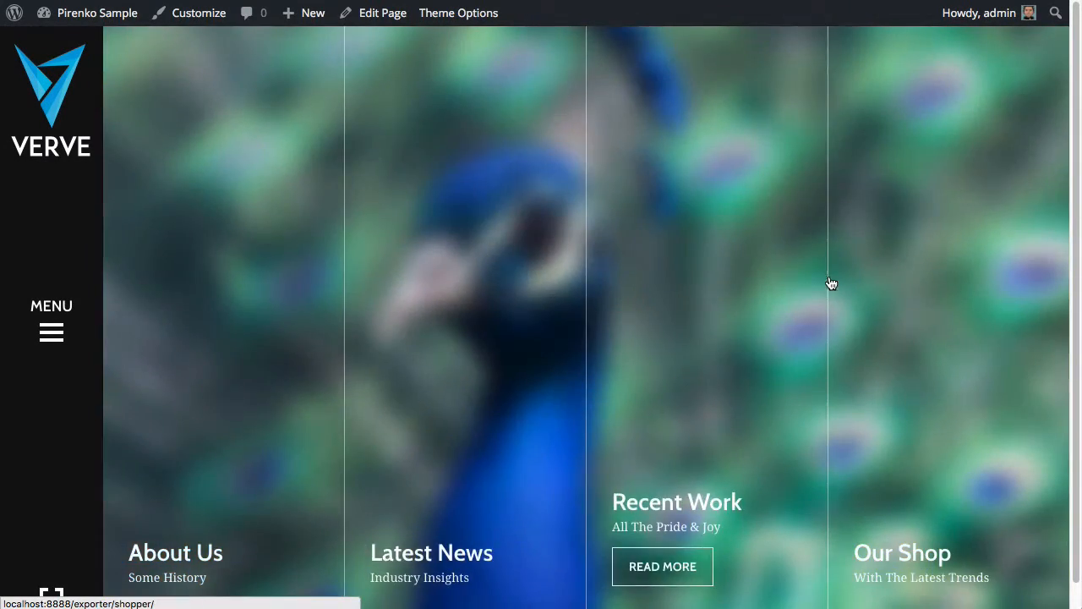
mouse_move(925, 459)
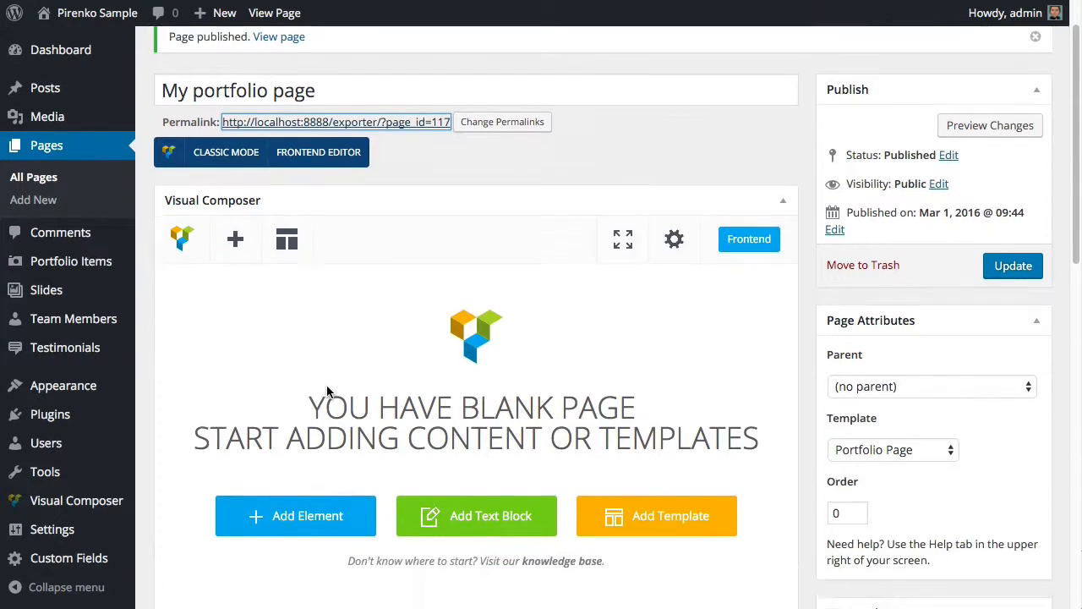
Step: Back in the page editor, change the portfolio's general layout to "Grid - Squared images"
scroll(330, 393, down, 5)
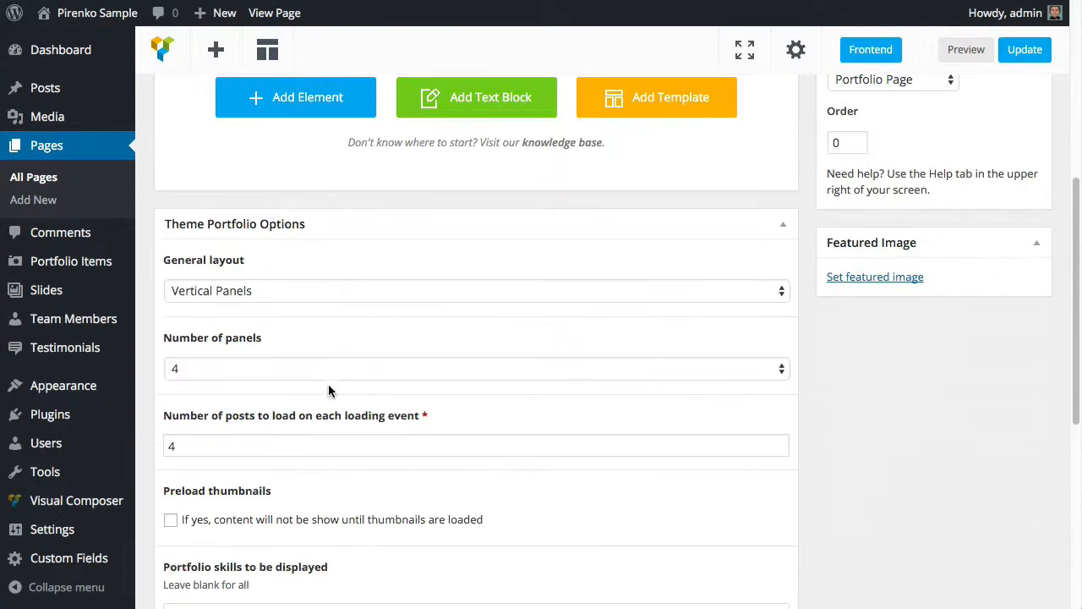
click(276, 292)
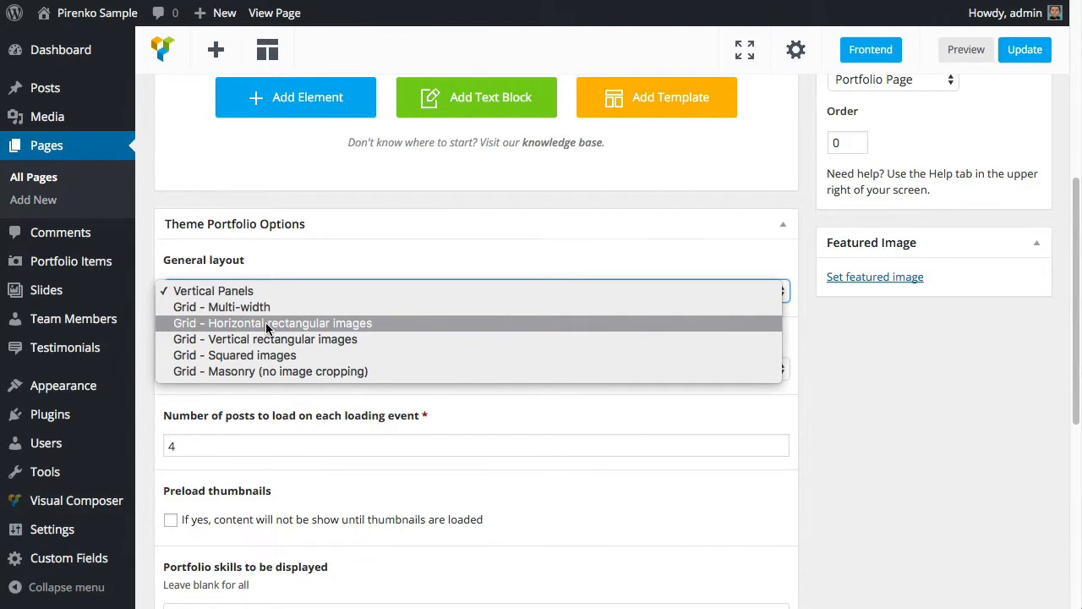
click(266, 355)
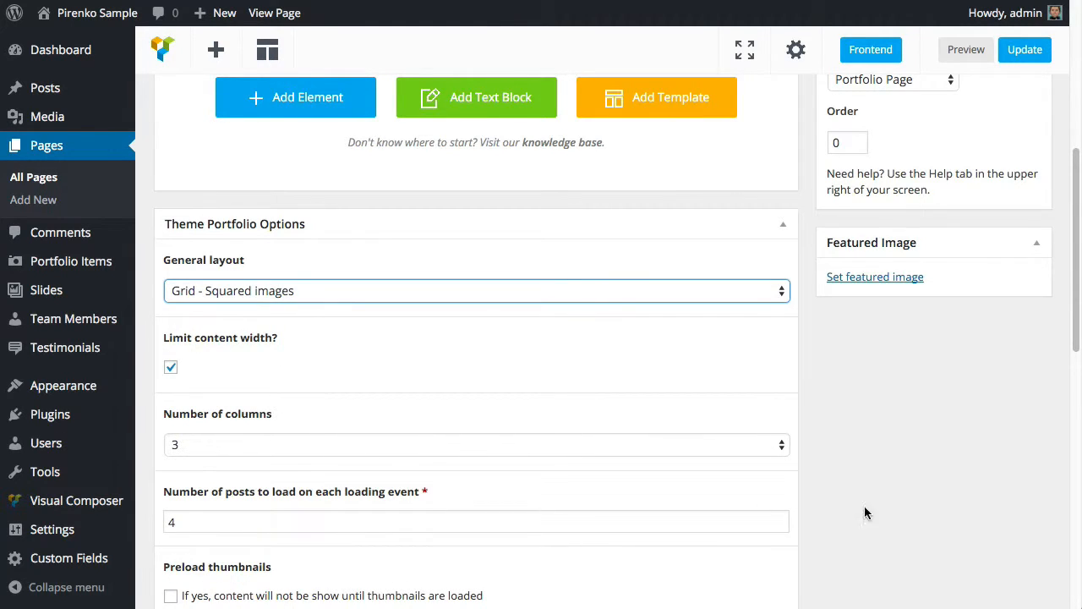
scroll(262, 465, down, 5)
scroll(260, 461, up, 2)
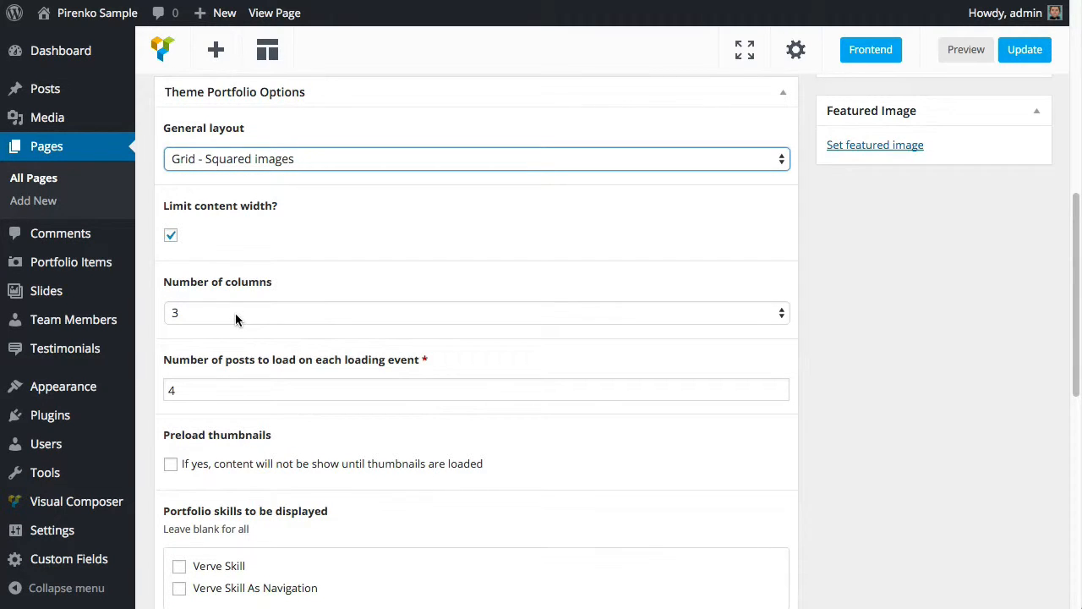
Step: Look over the squared-image grid options, leaving the content width limited and three columns, and update the page
scroll(266, 432, down, 1)
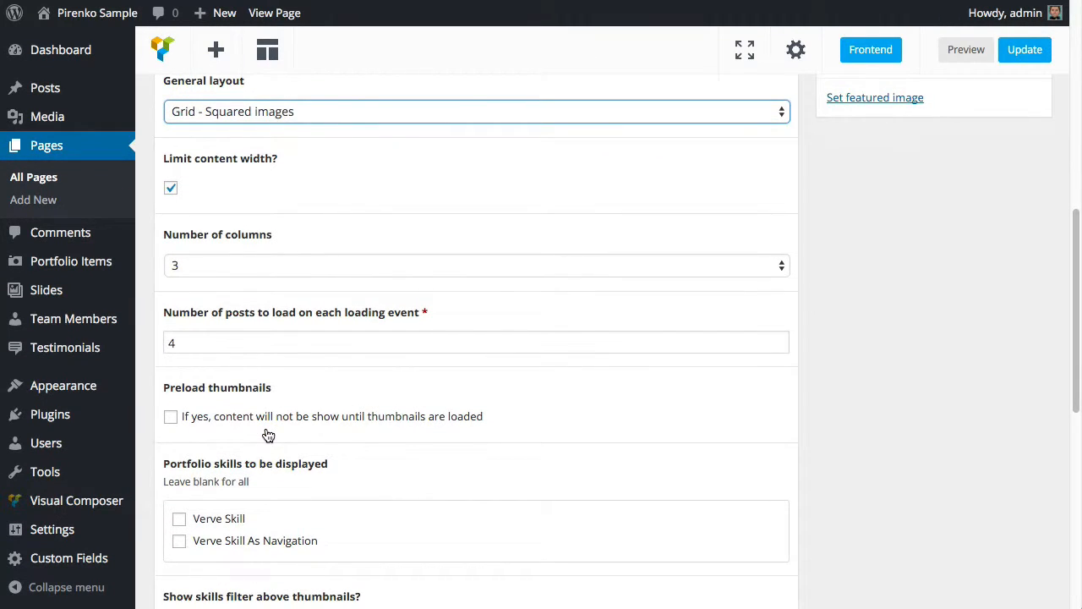
scroll(266, 434, up, 1)
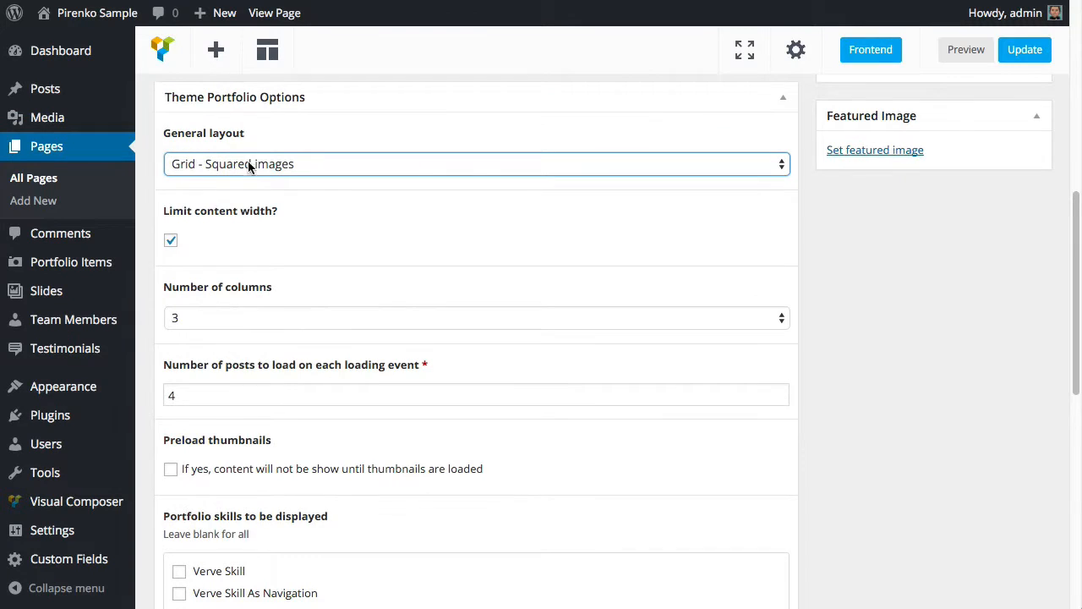
click(171, 241)
scroll(314, 413, down, 4)
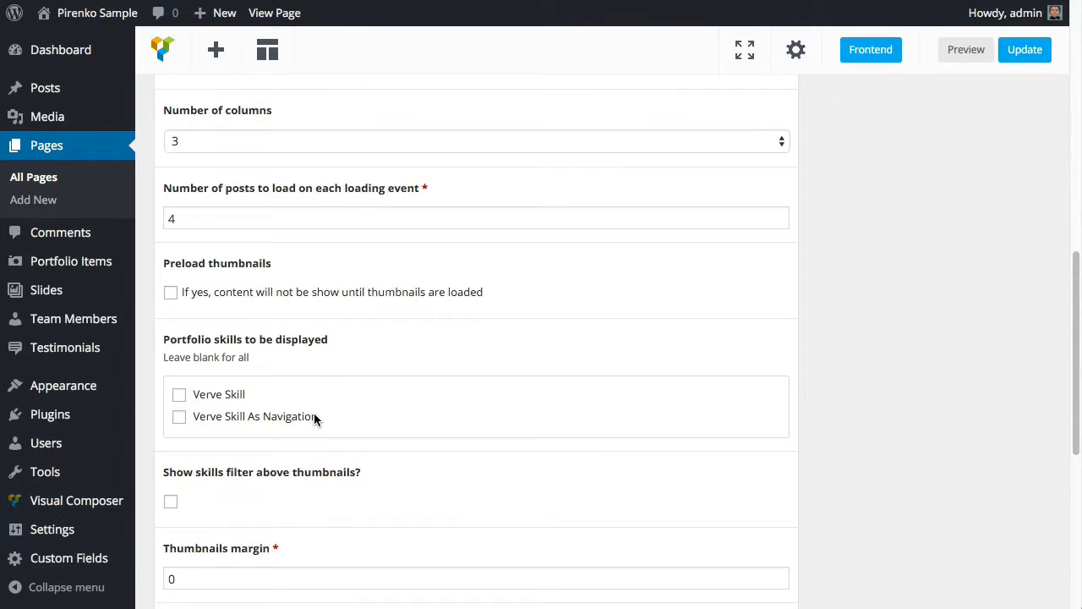
scroll(313, 419, down, 1)
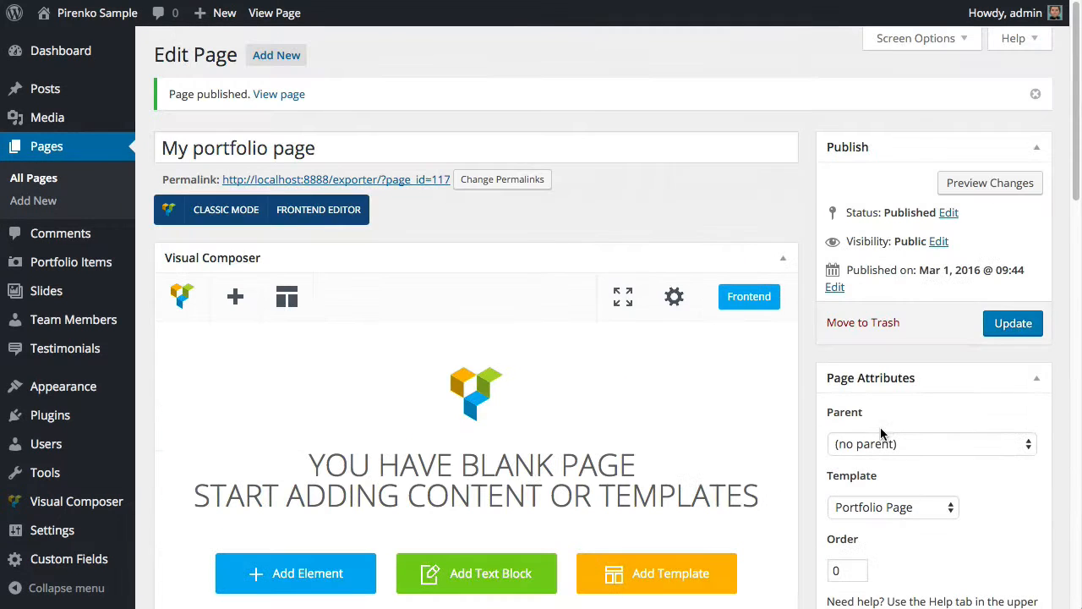
click(1003, 322)
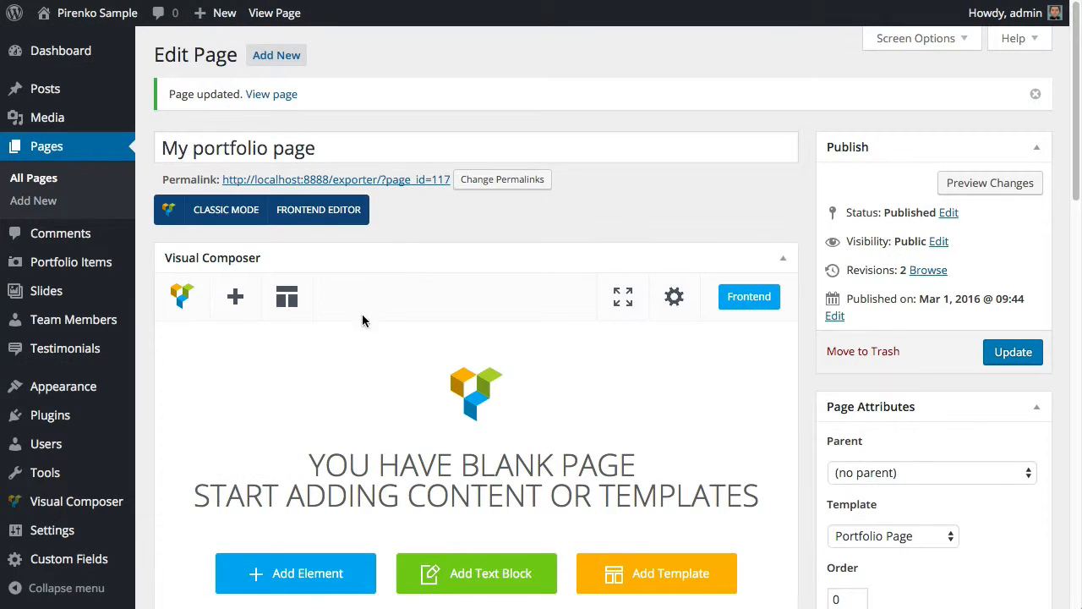
Step: Set the project information display to "On rollover - Title and skills" and update the page
scroll(373, 323, down, 10)
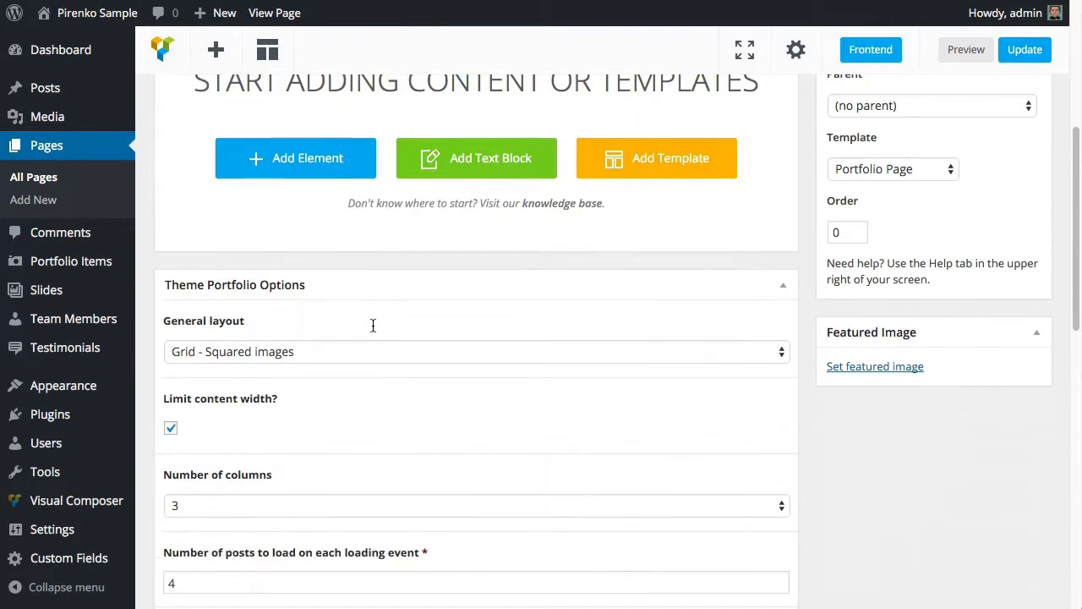
scroll(373, 324, down, 4)
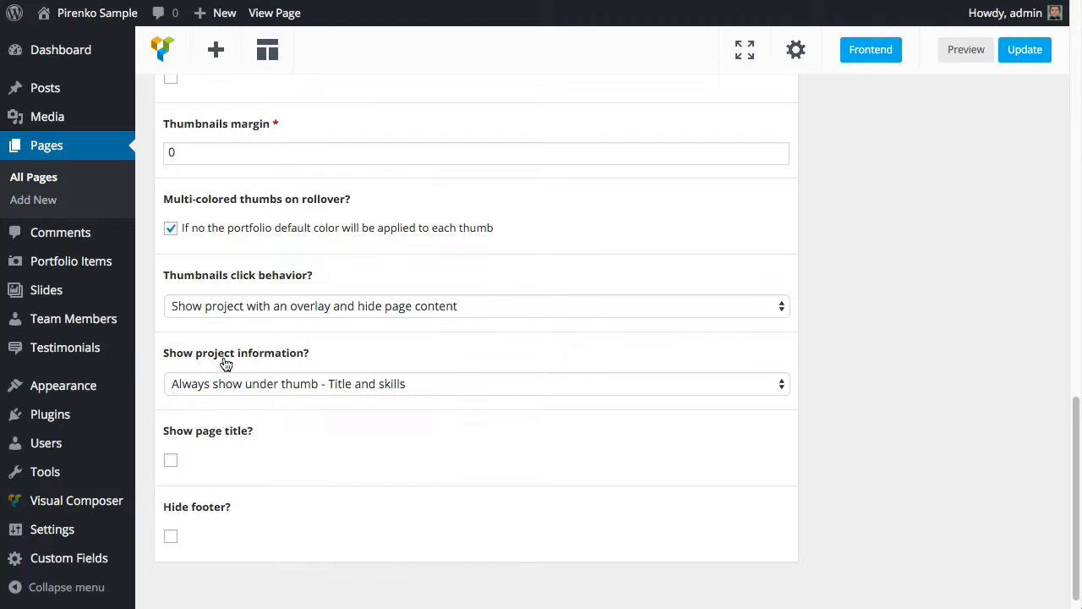
click(308, 385)
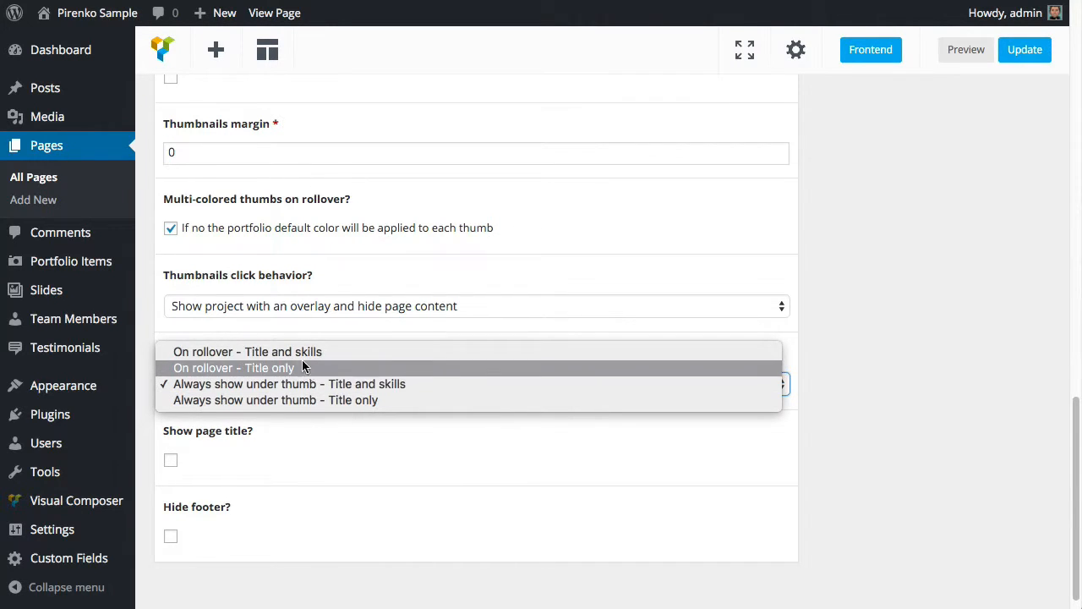
click(305, 353)
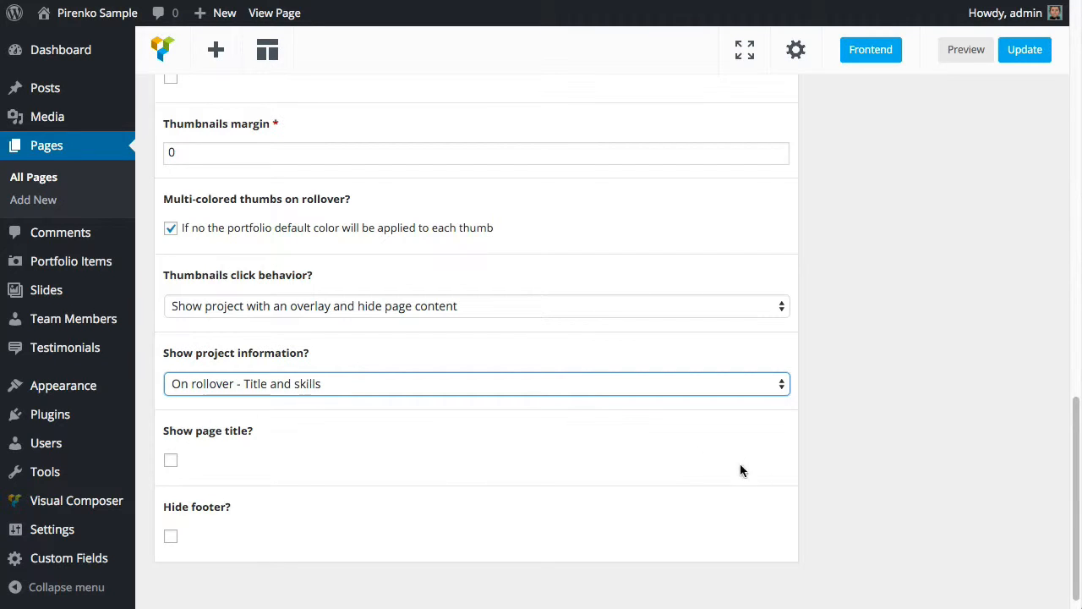
click(1015, 351)
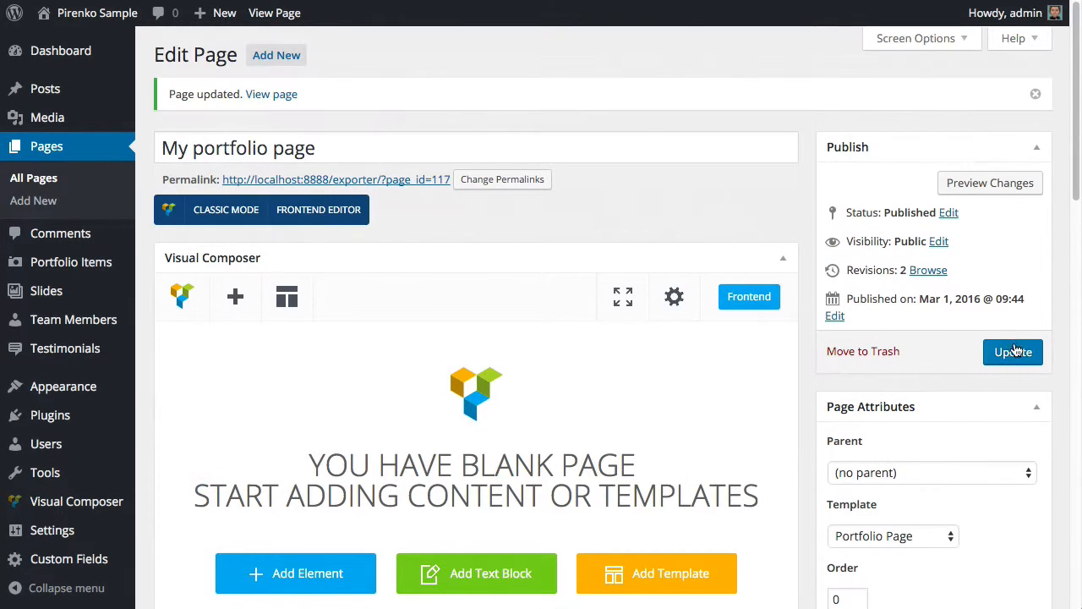
click(1017, 351)
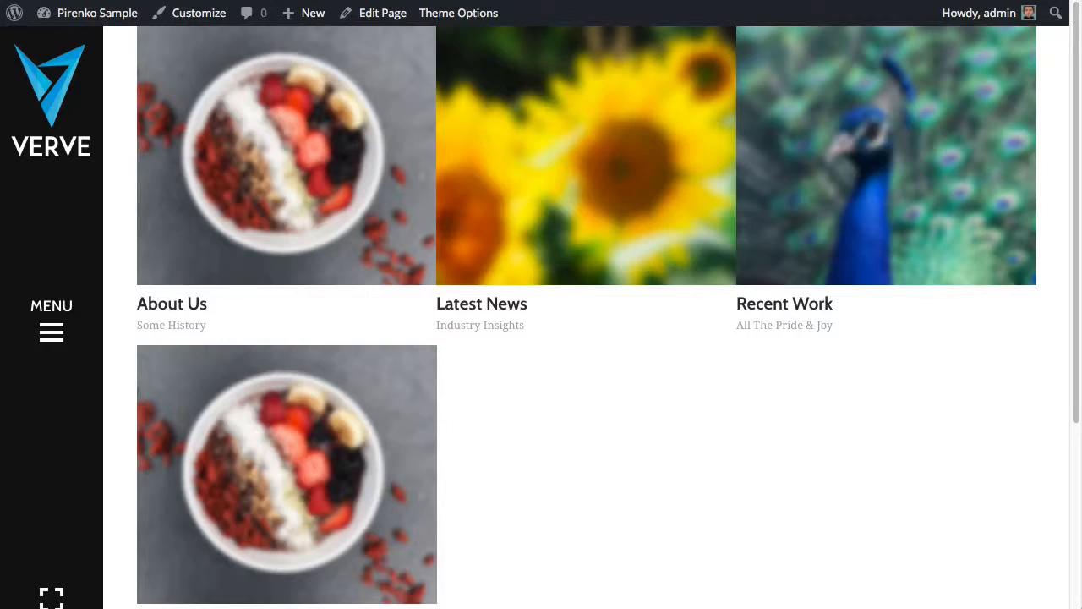
Step: Reload the published portfolio page to check its grid, and turn off the content width limit in the page editor
key(super+r)
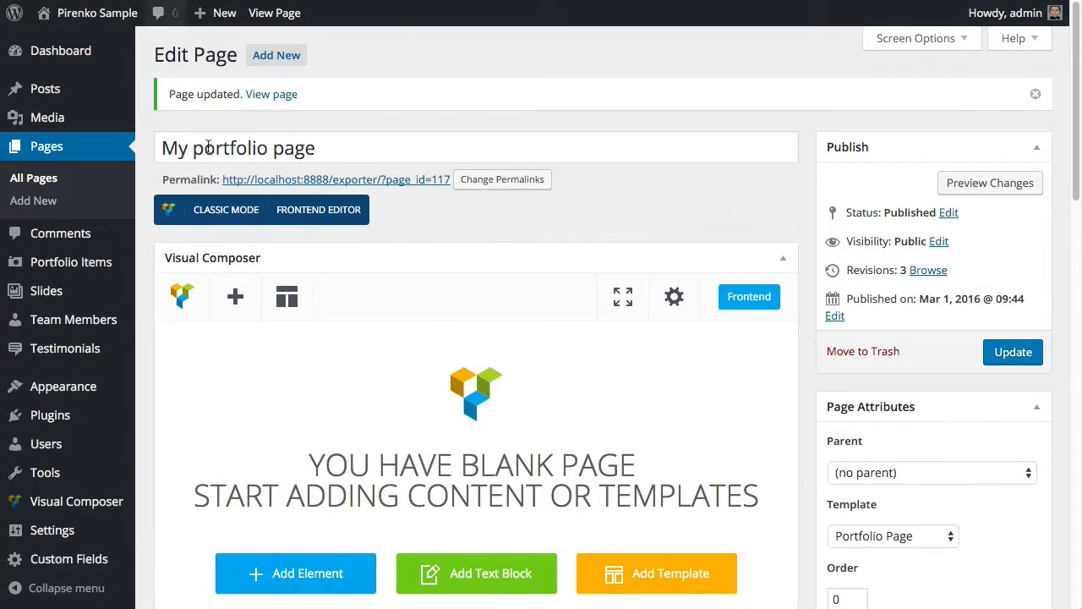
scroll(290, 407, down, 5)
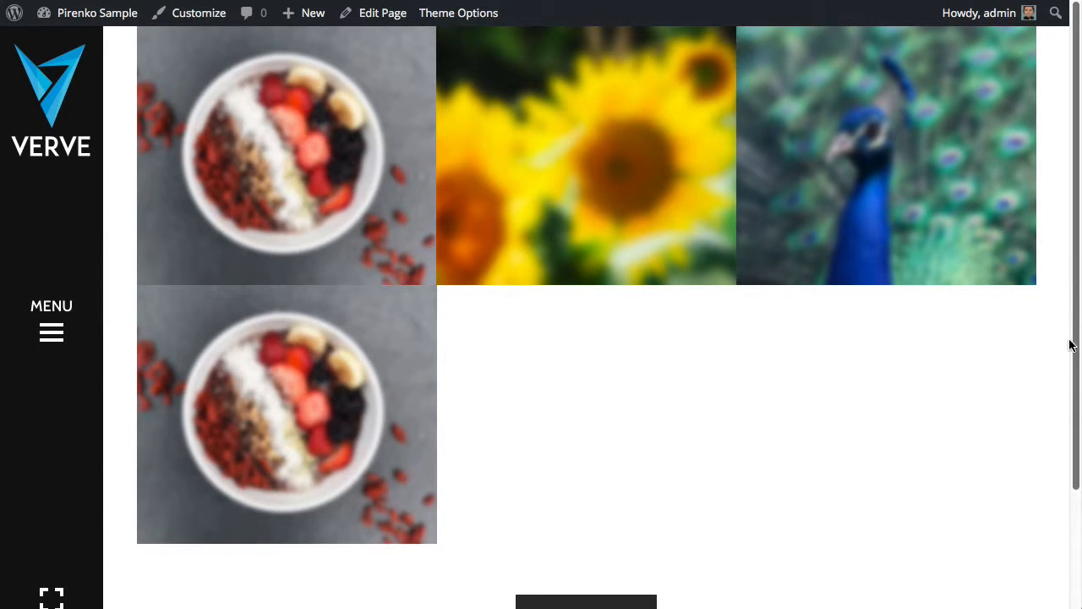
click(382, 12)
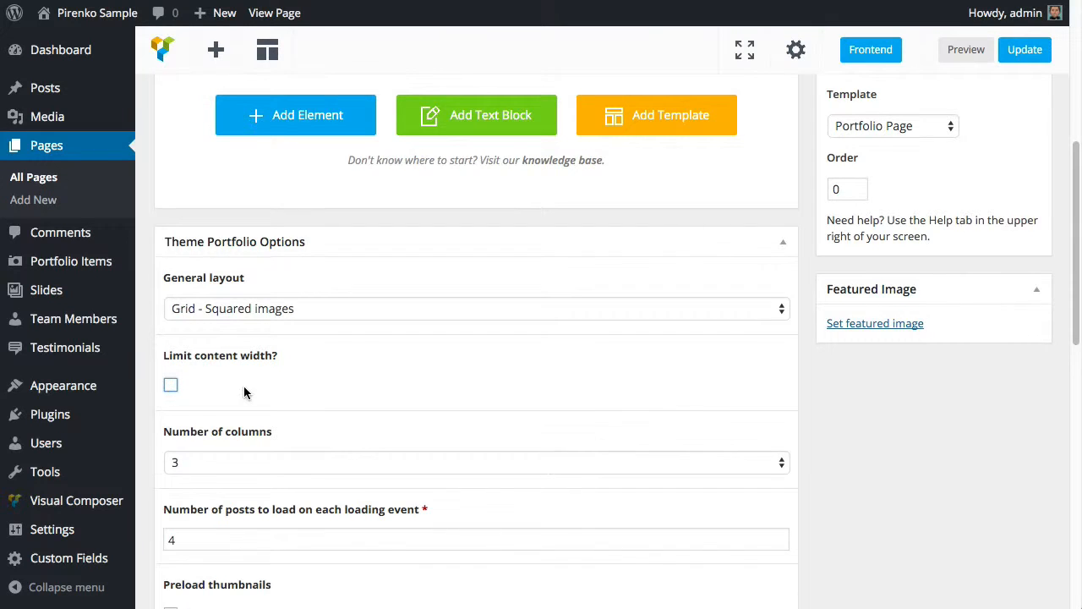
Step: Set the number of posts to load on each loading event to 6 and update the page
scroll(243, 391, down, 2)
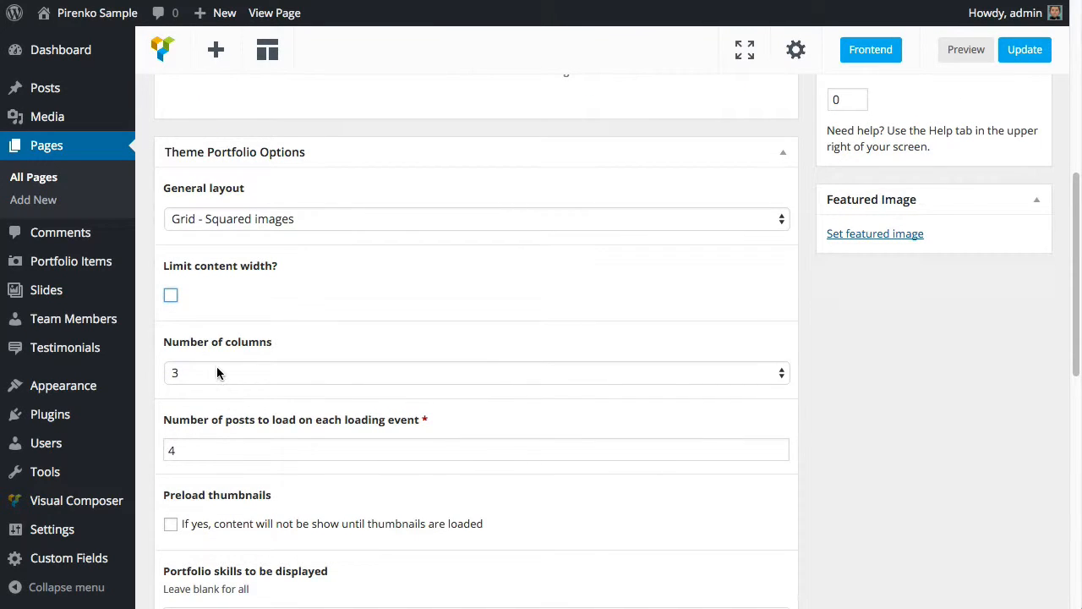
scroll(239, 413, down, 2)
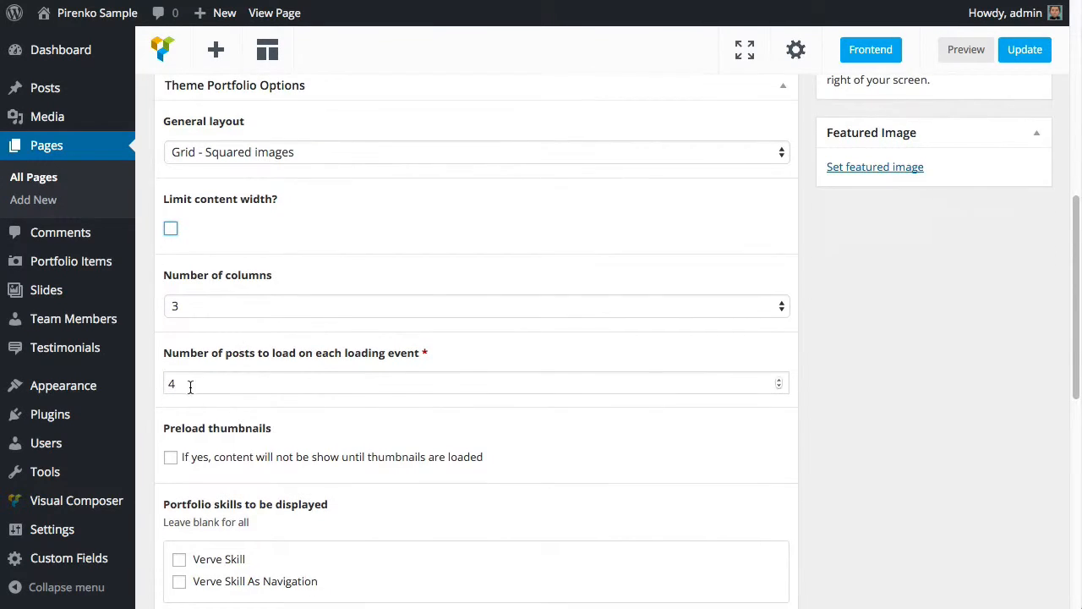
click(191, 384)
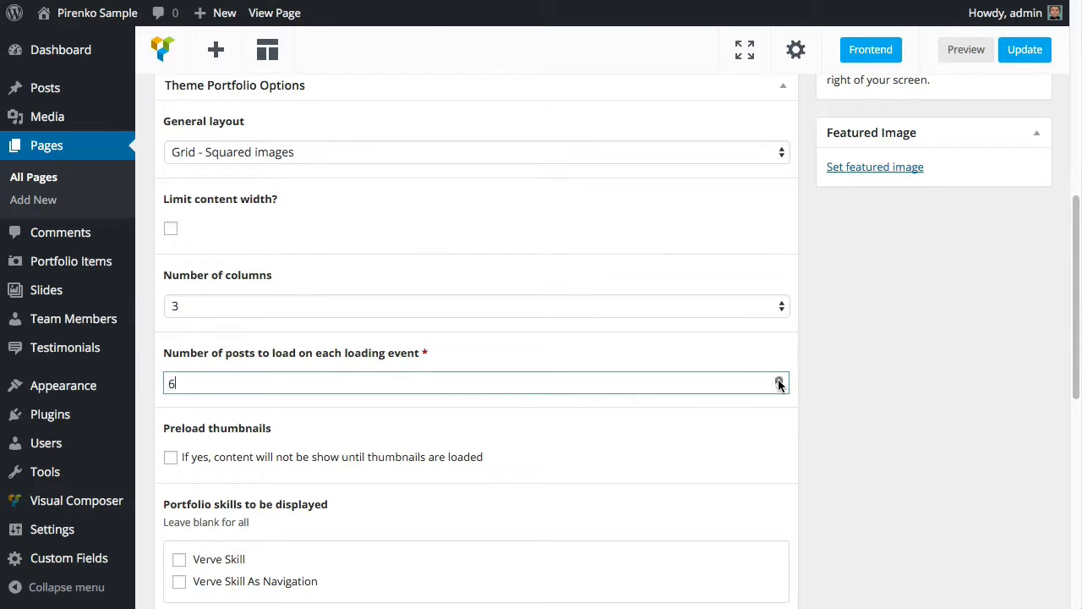
scroll(761, 363, up, 10)
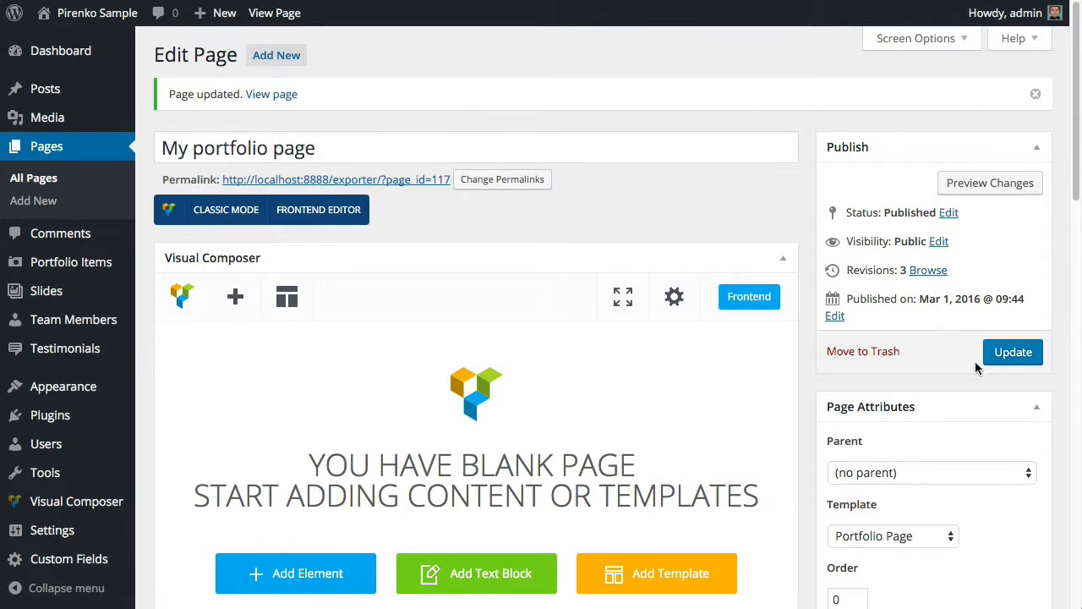
click(1006, 353)
Step: Add a Row element to the blank page content in Visual Composer
scroll(442, 334, down, 1)
scroll(440, 330, up, 1)
scroll(440, 330, down, 5)
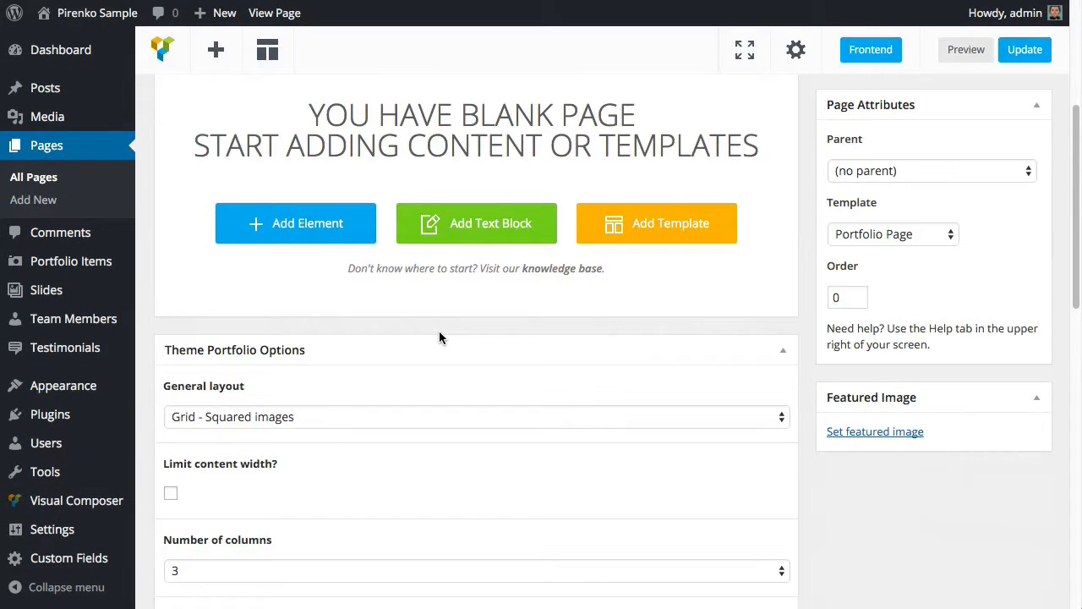
scroll(439, 337, up, 5)
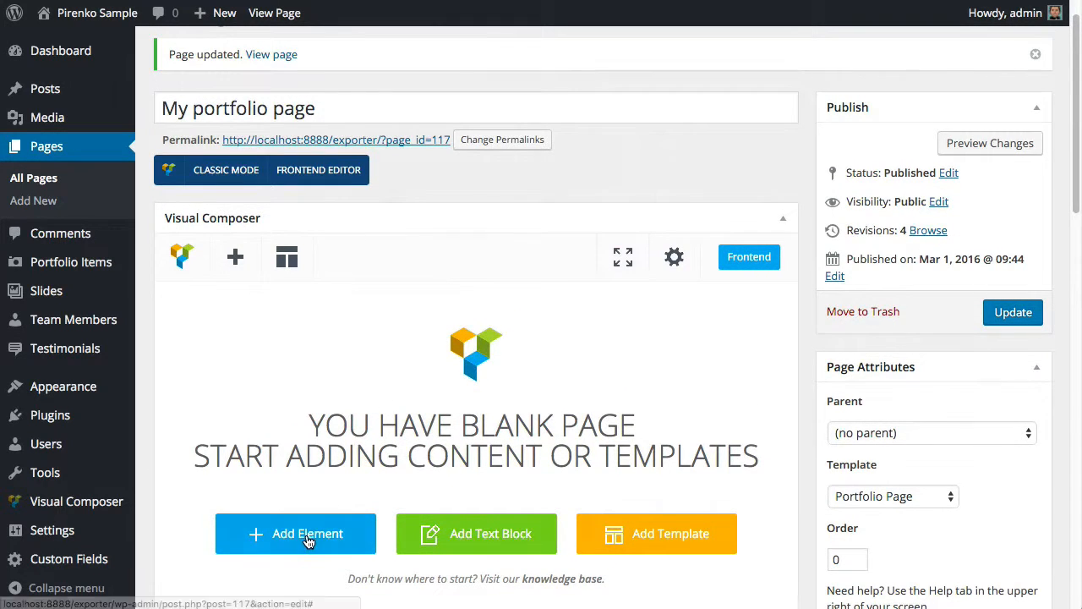
scroll(309, 391, down, 2)
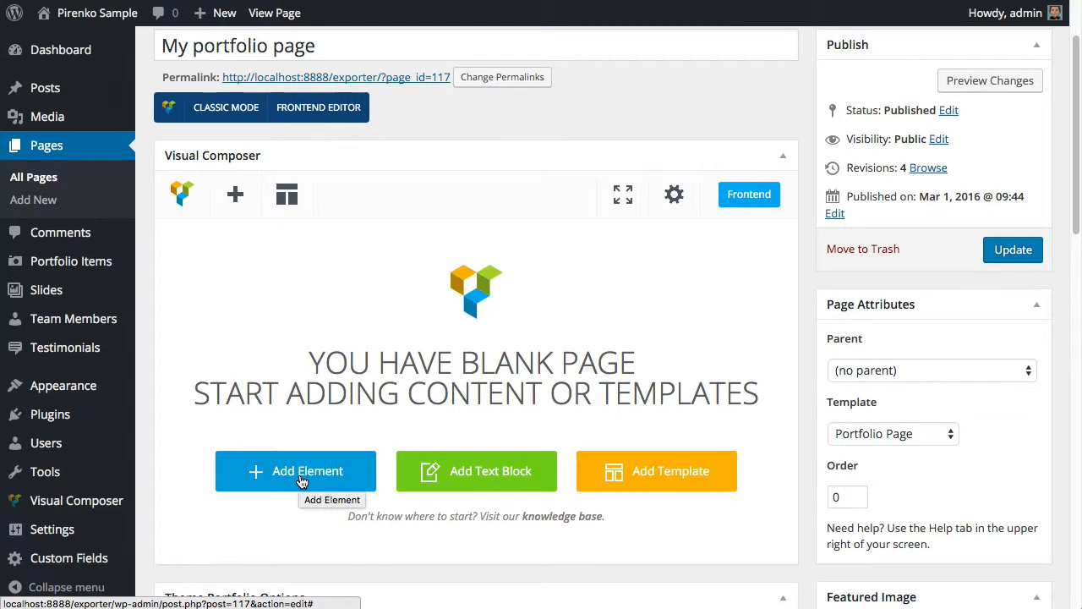
click(300, 480)
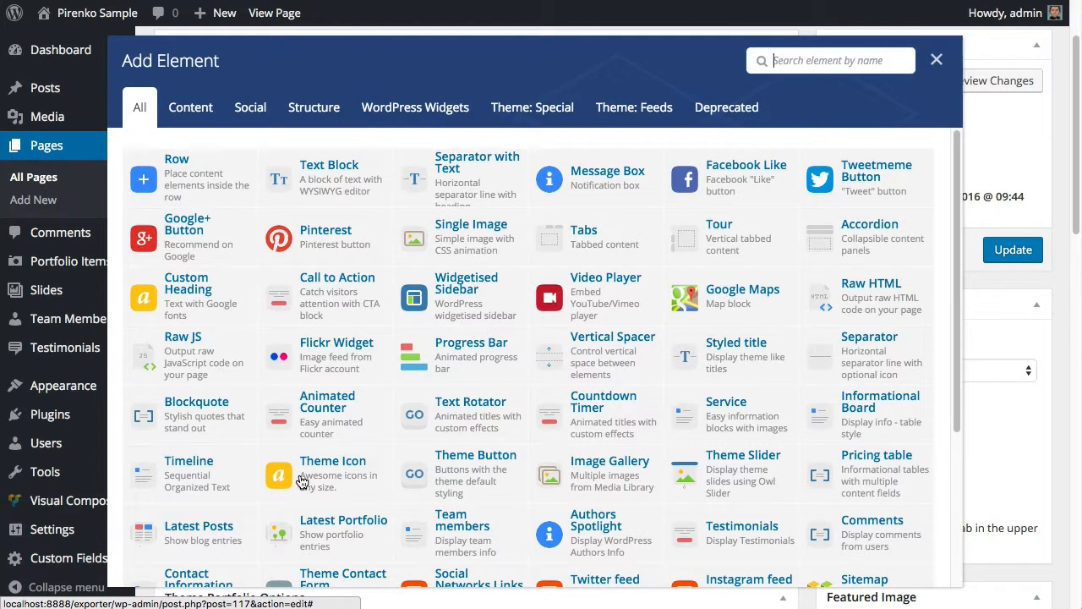
click(192, 173)
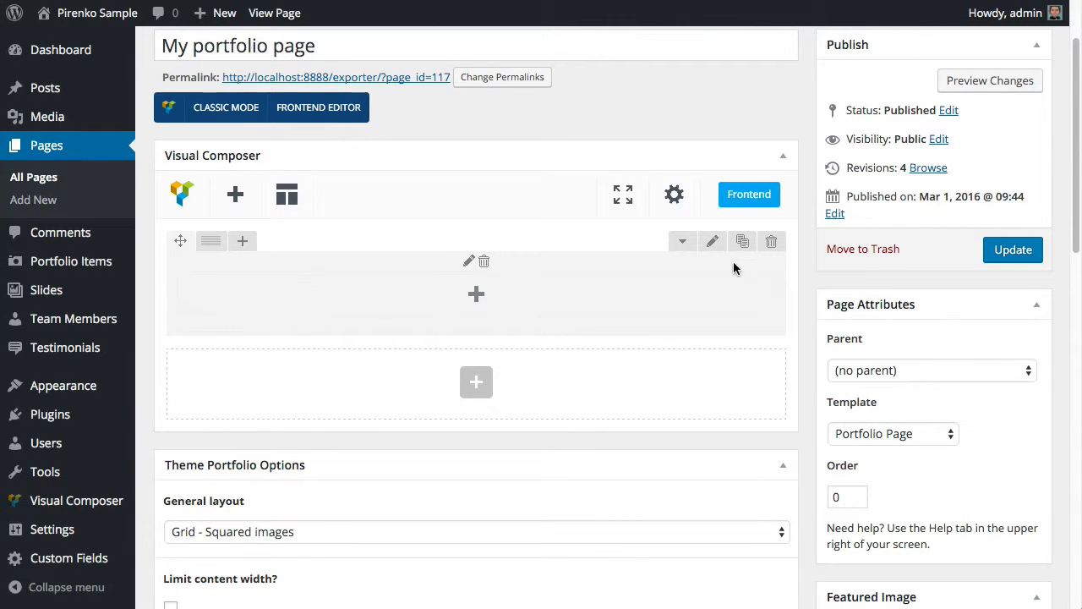
Step: In the new row's settings, set Row Height to "Specify height" with a value of 400px
click(713, 242)
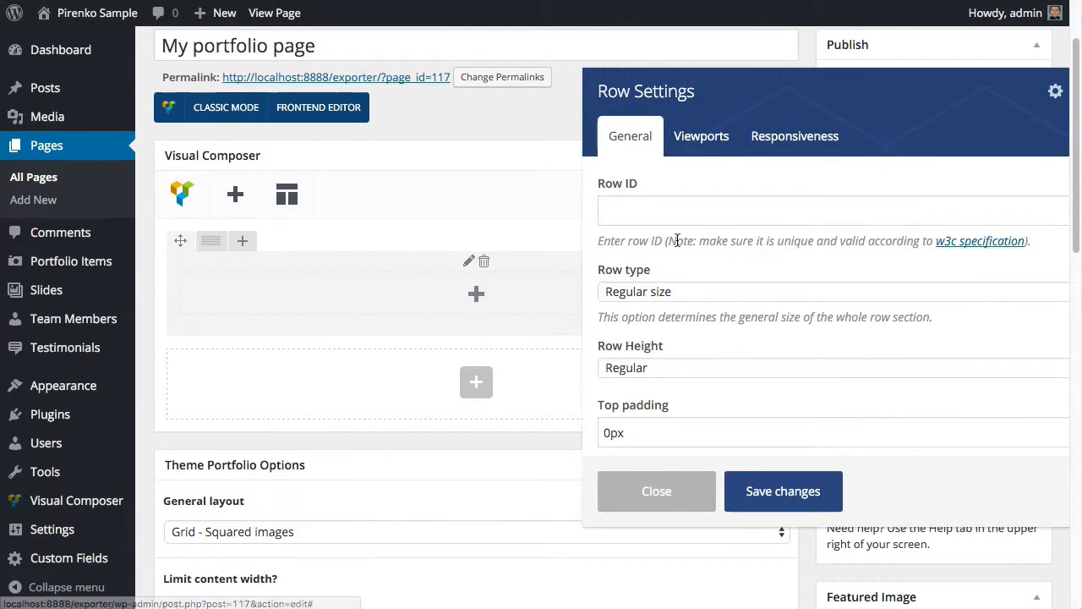
scroll(702, 304, down, 2)
click(676, 291)
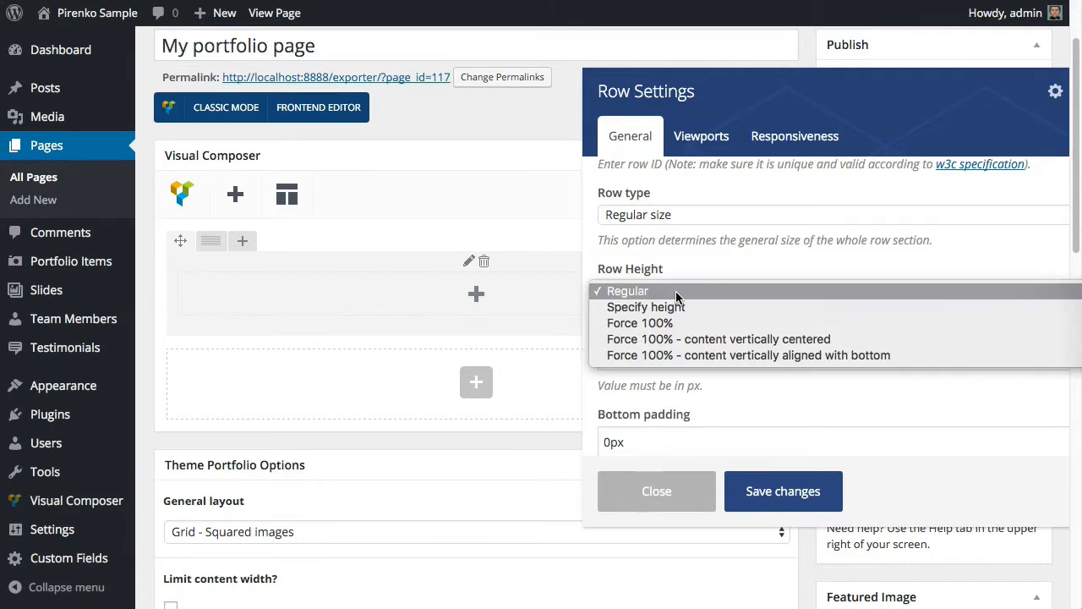
click(675, 308)
click(670, 355)
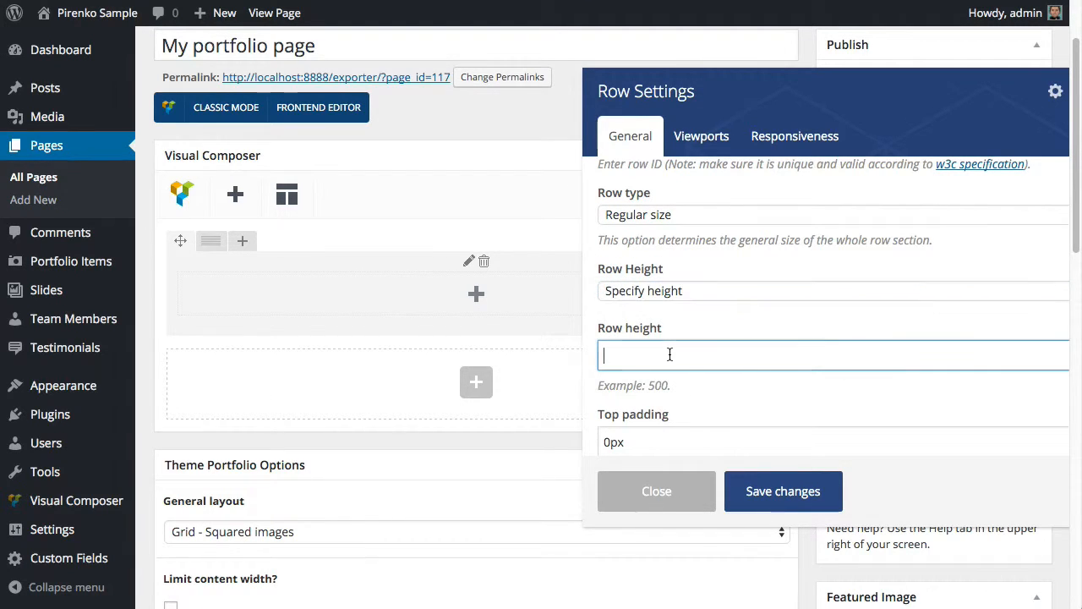
text(400px)
Step: Set the row's background type to Image and choose the Blue Sea picture (row-11.jpg) from the media library
scroll(702, 393, down, 5)
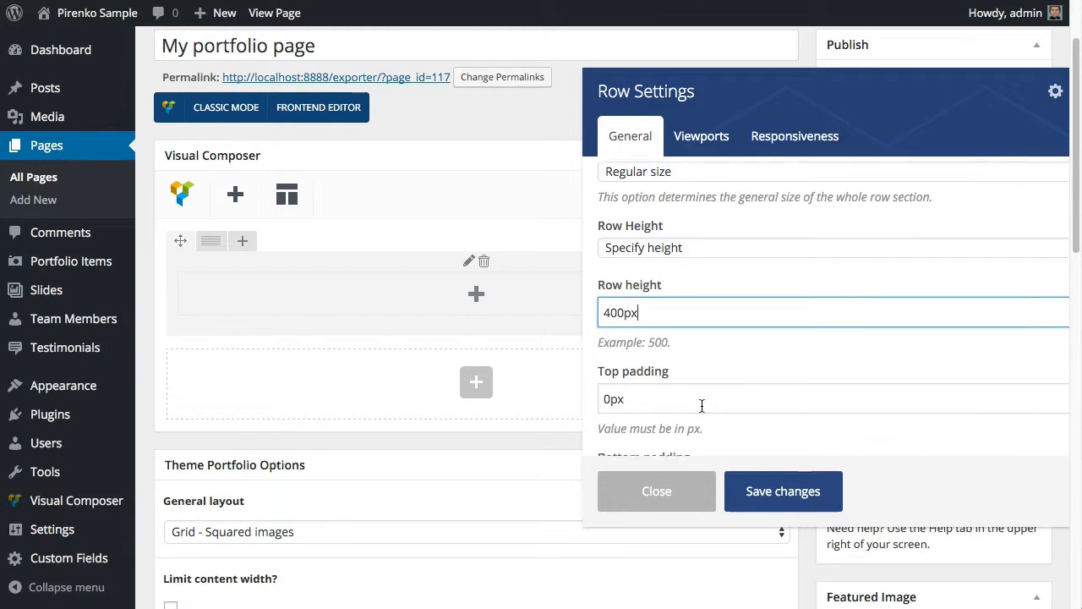
scroll(705, 372, down, 5)
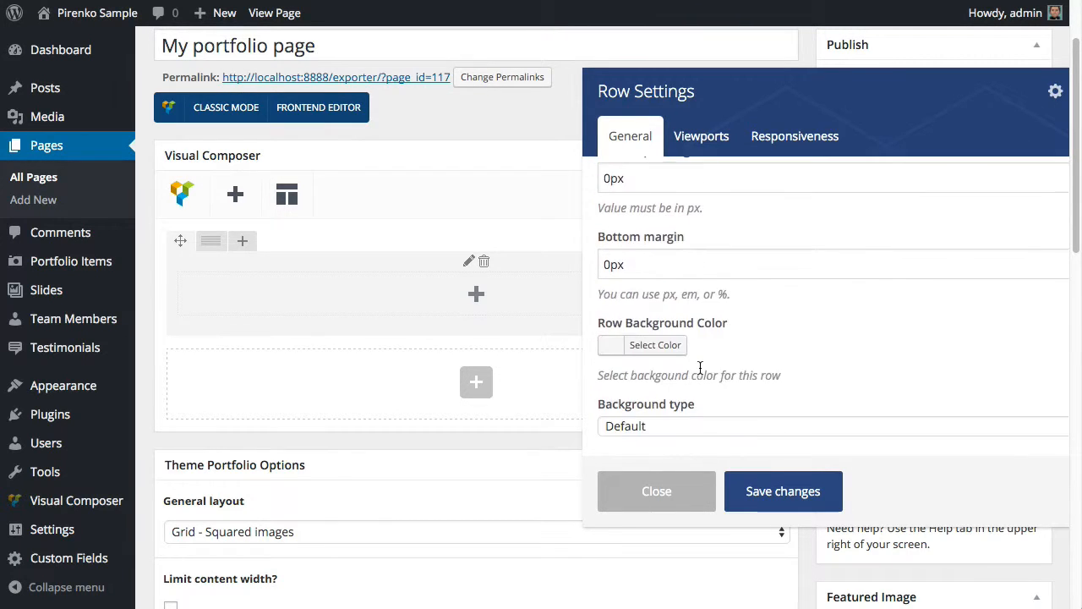
click(683, 335)
click(683, 354)
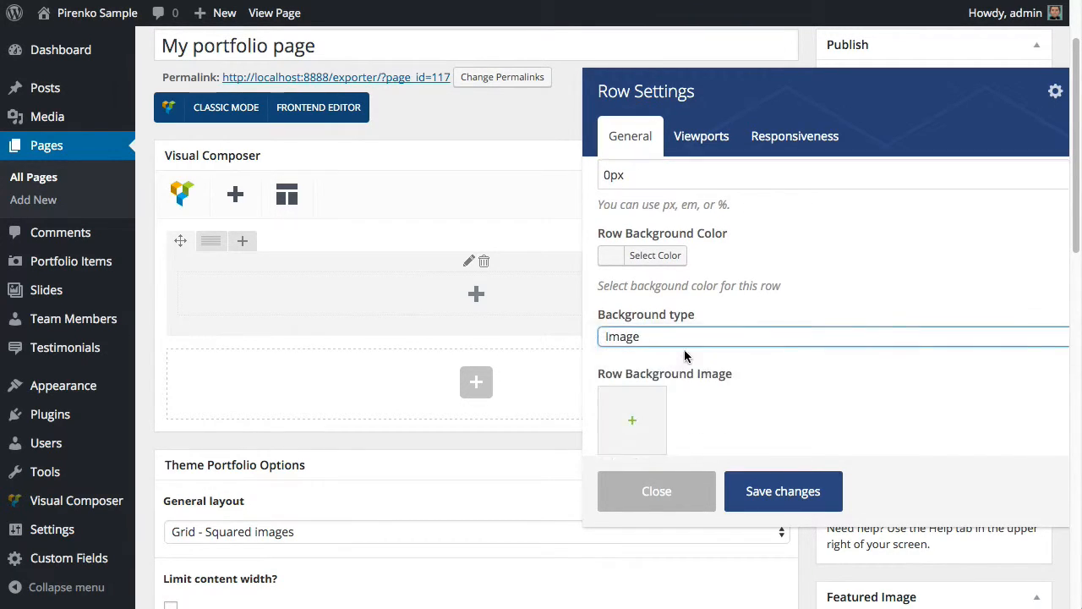
scroll(659, 347, down, 2)
click(642, 344)
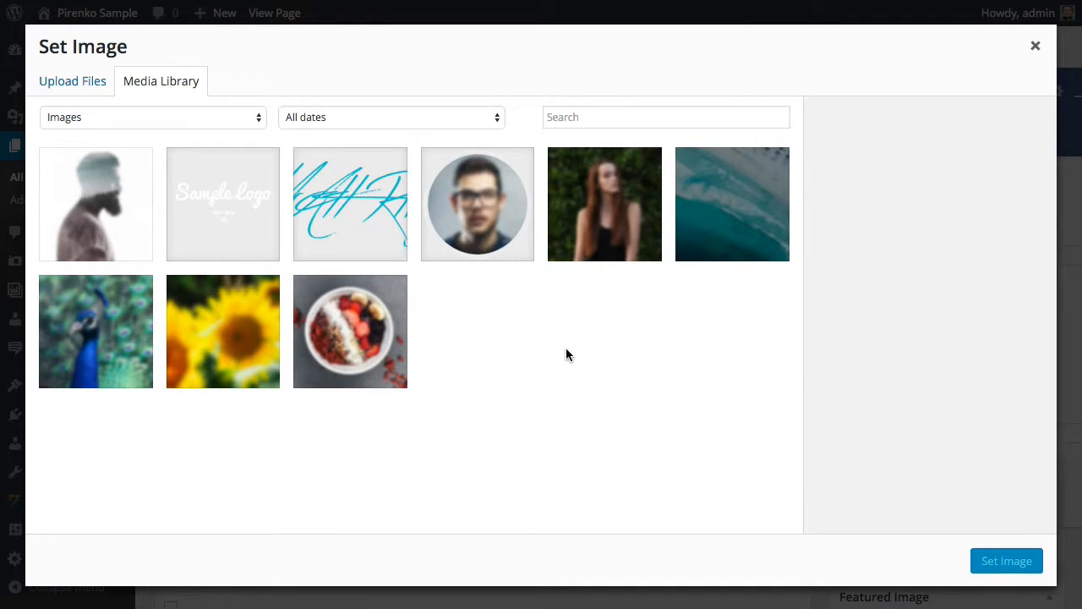
click(701, 228)
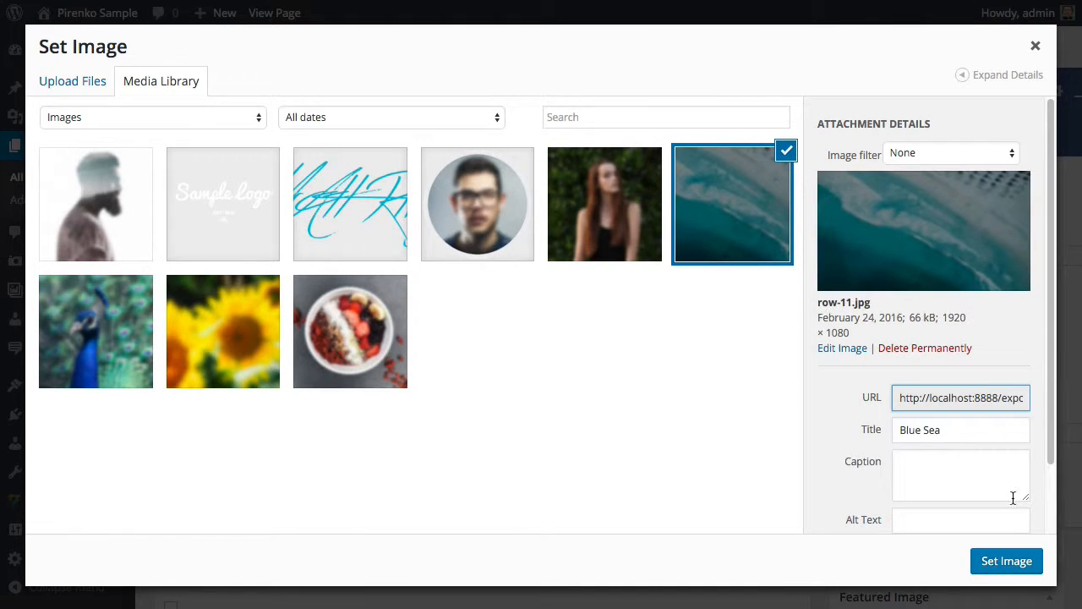
click(1011, 562)
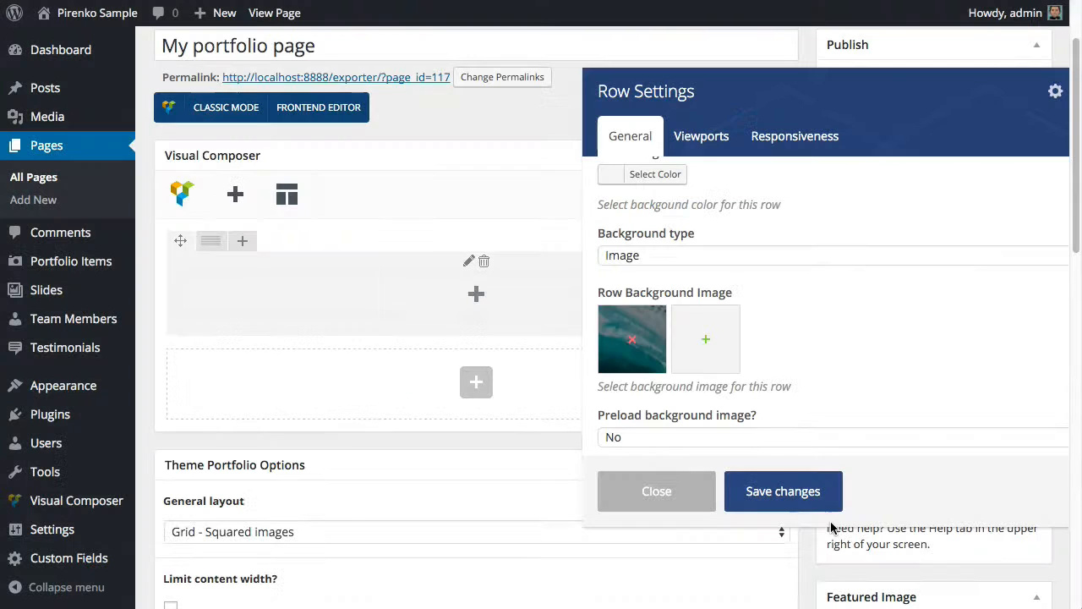
Step: Set the row's background image behavior to "Cover - background image centered", leaving image preloading off
scroll(871, 342, down, 1)
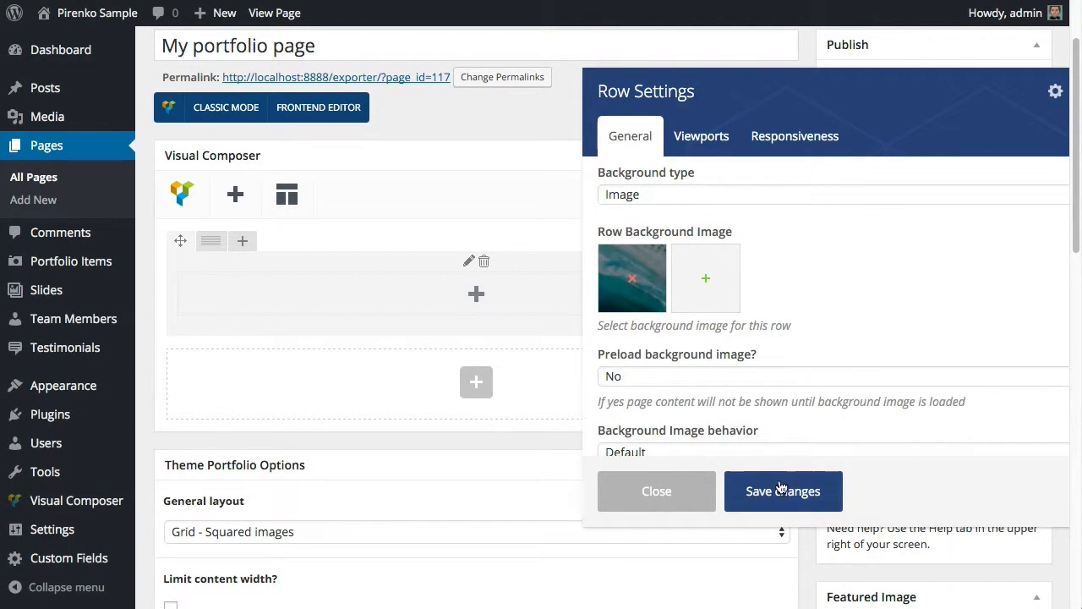
scroll(737, 401, down, 2)
click(713, 353)
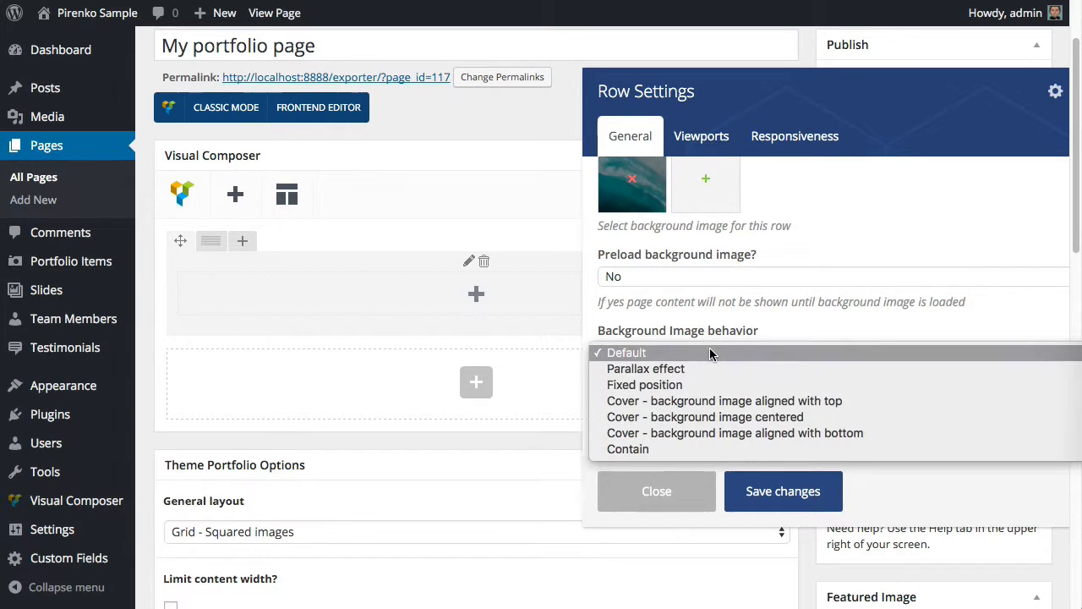
click(718, 417)
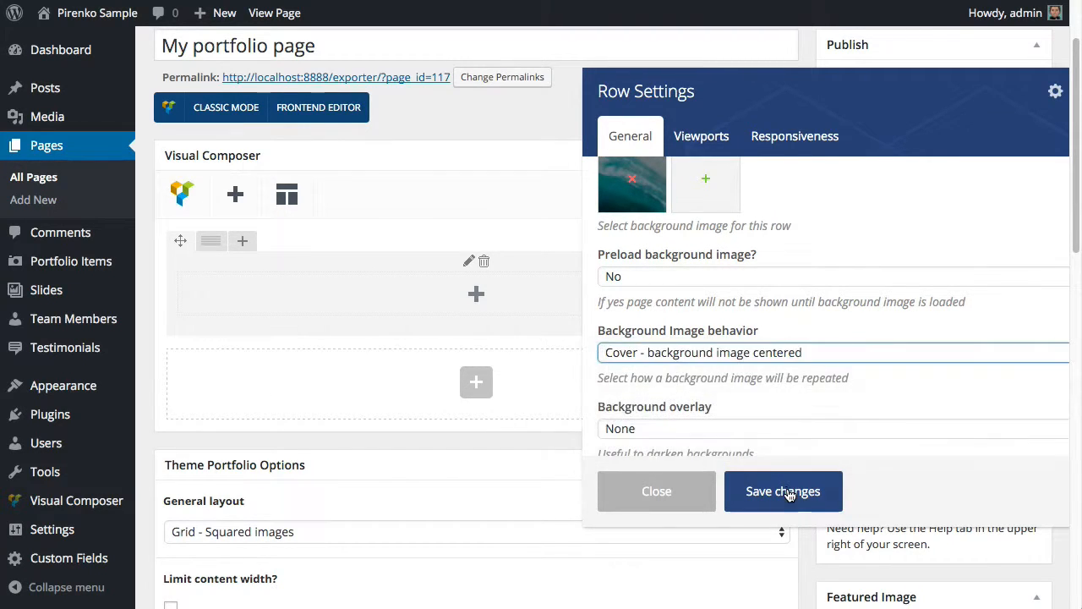
Step: Save the row settings and look over the elements available for adding inside the row, without adding one
click(785, 493)
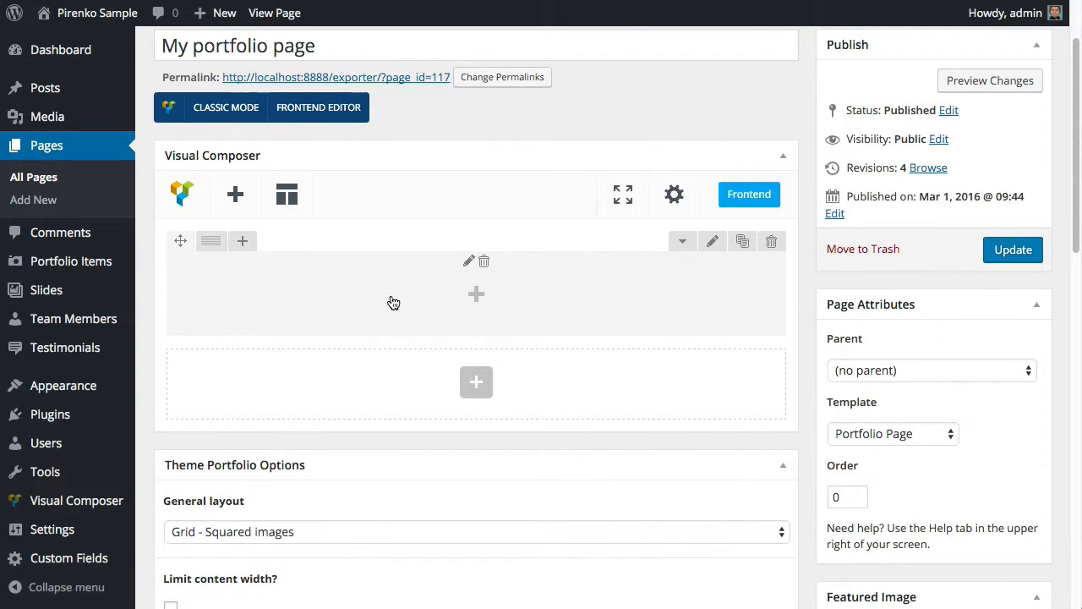
click(476, 293)
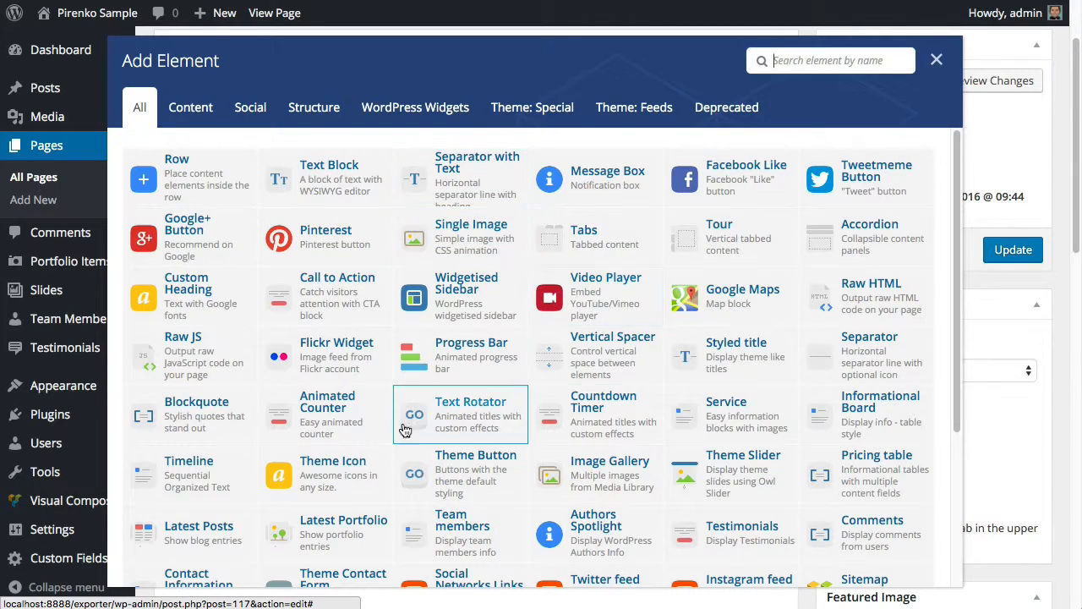
click(936, 59)
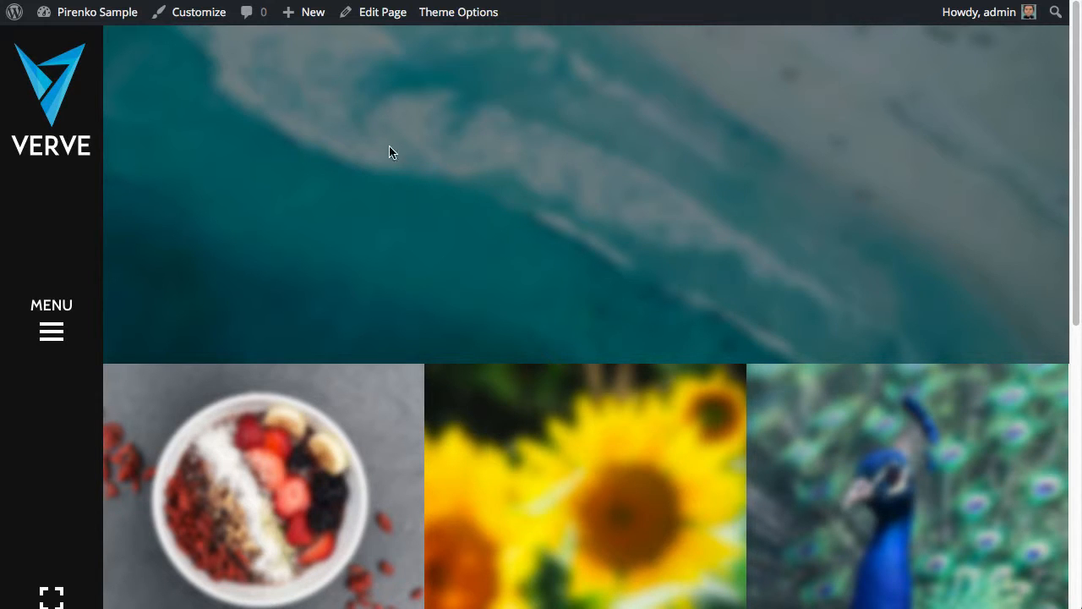
Step: Review the published portfolio page with its background-image row above the squared portfolio grid
scroll(664, 169, down, 1)
scroll(663, 169, down, 1)
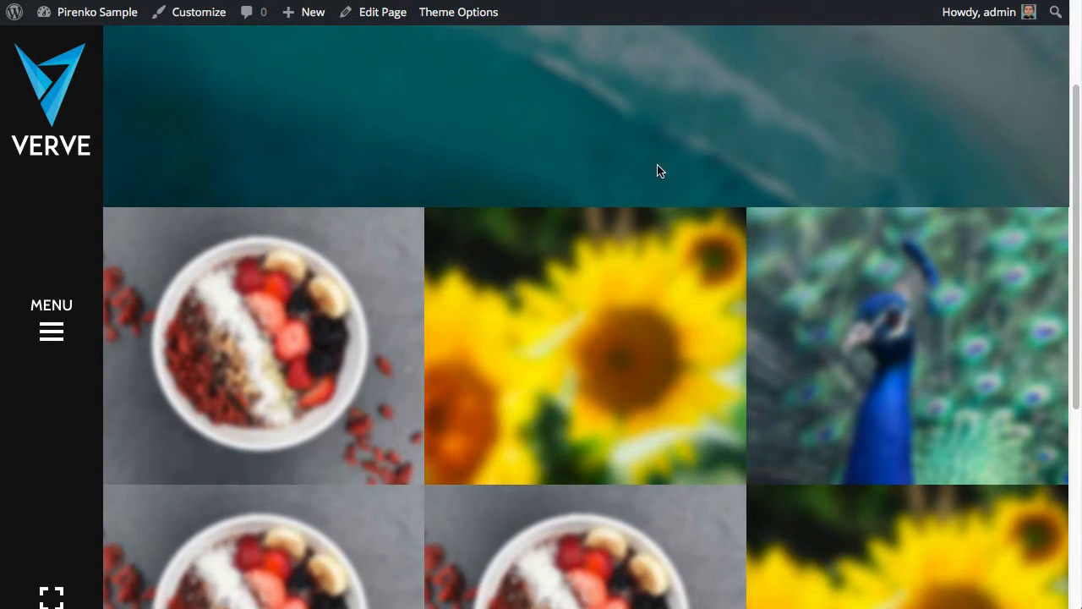
scroll(589, 259, down, 1)
scroll(589, 259, up, 3)
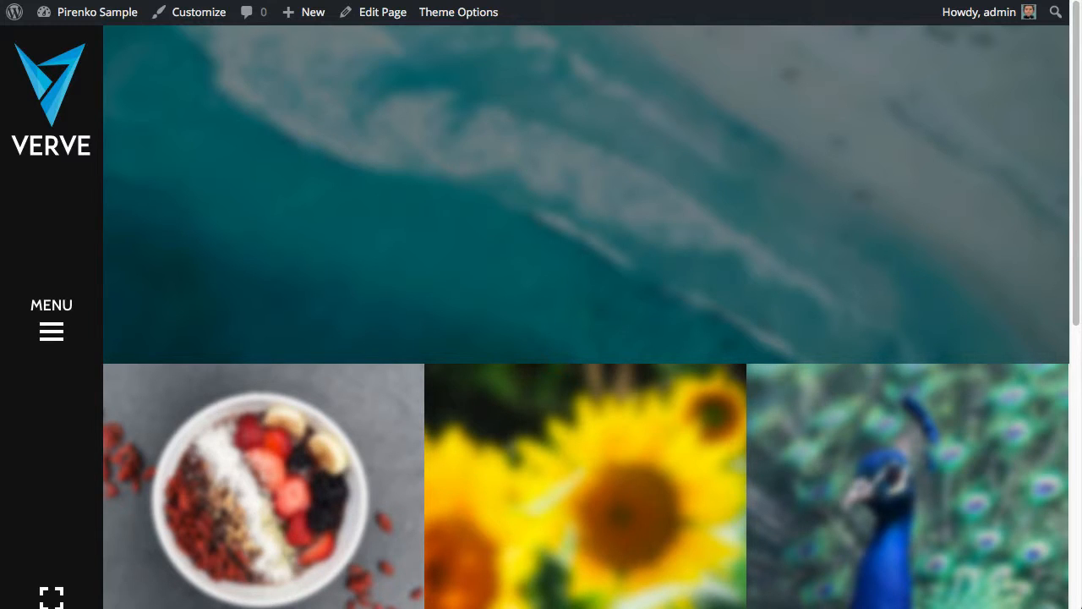
Step: Go from the site's dashboard to the list of all pages and view the Home – Agency page
mouse_move(107, 15)
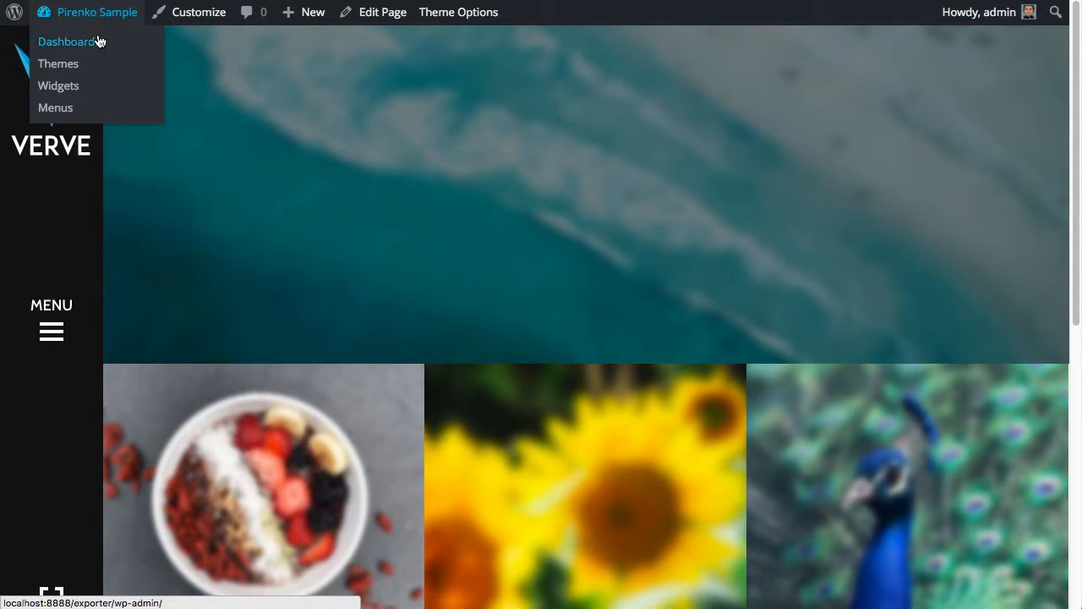
click(97, 42)
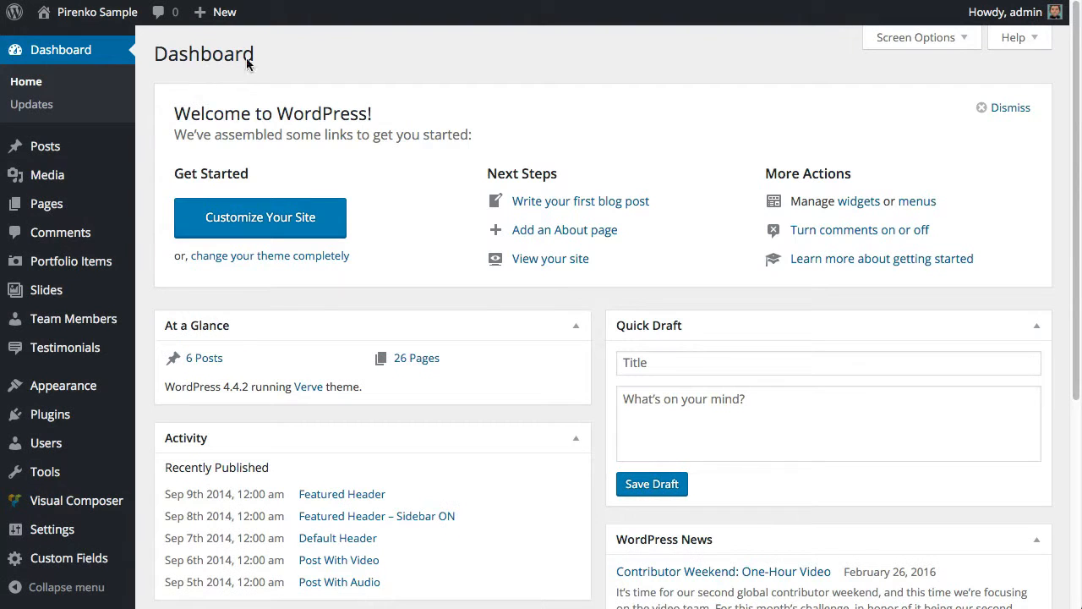
click(154, 208)
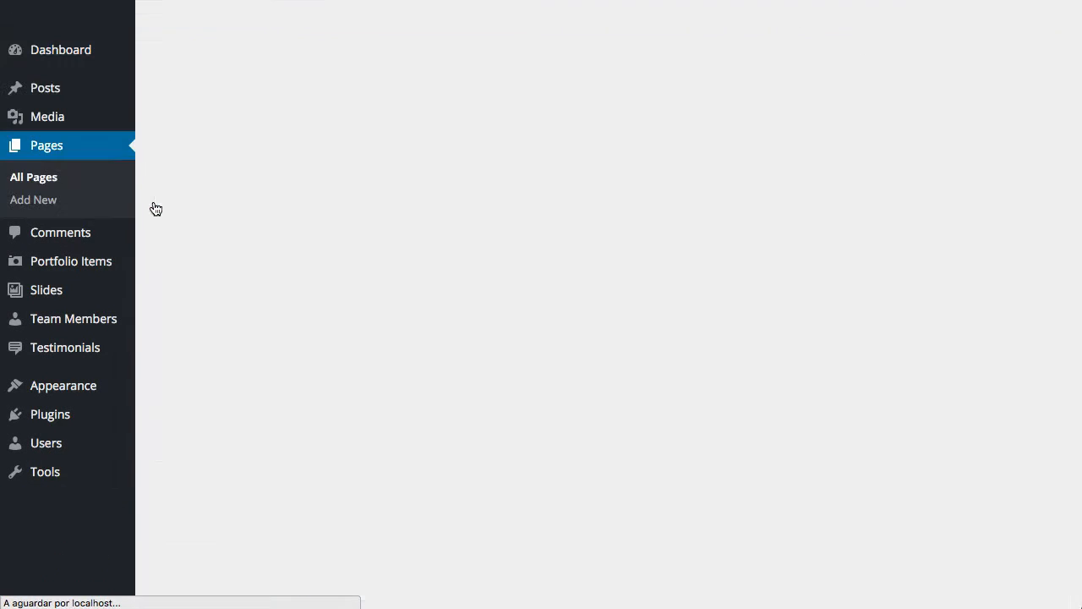
scroll(283, 198, down, 2)
scroll(282, 200, down, 3)
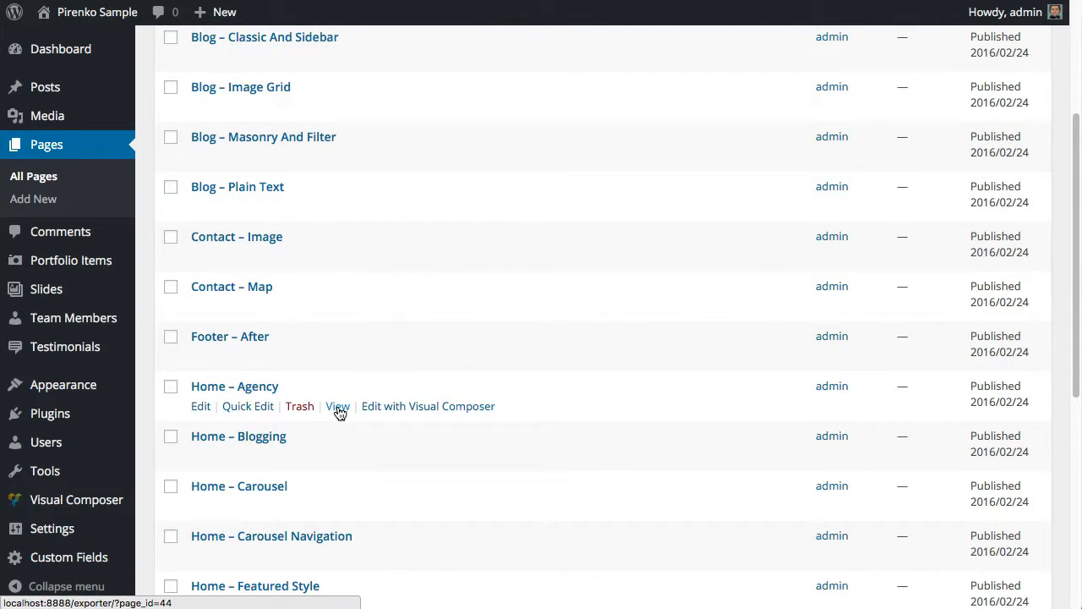
click(338, 408)
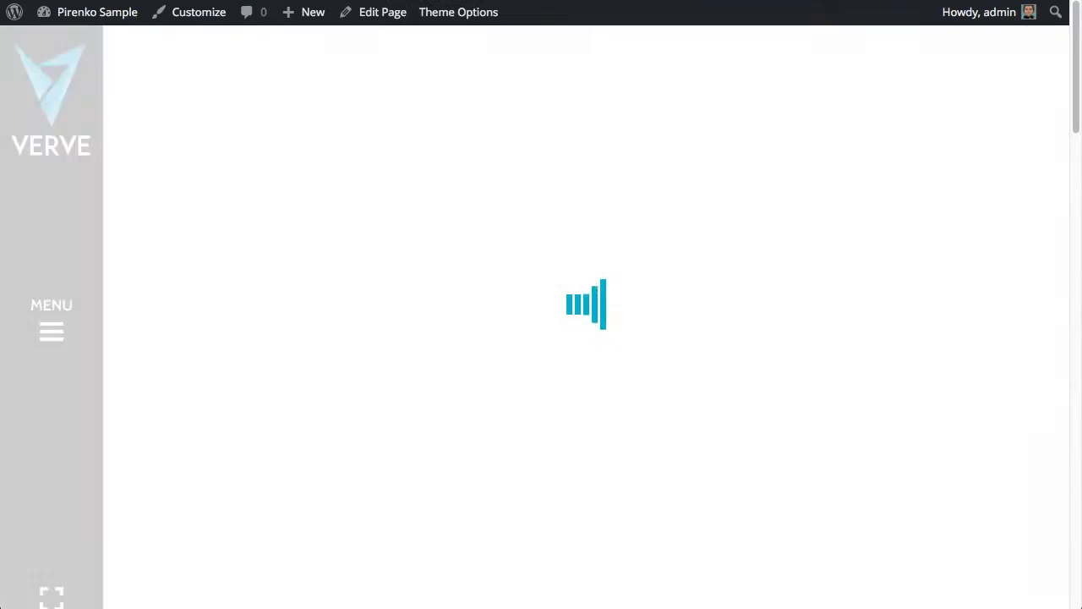
Step: Examine the Home – Agency page's sections, including the portfolio grid under Latest Work
scroll(509, 113, down, 10)
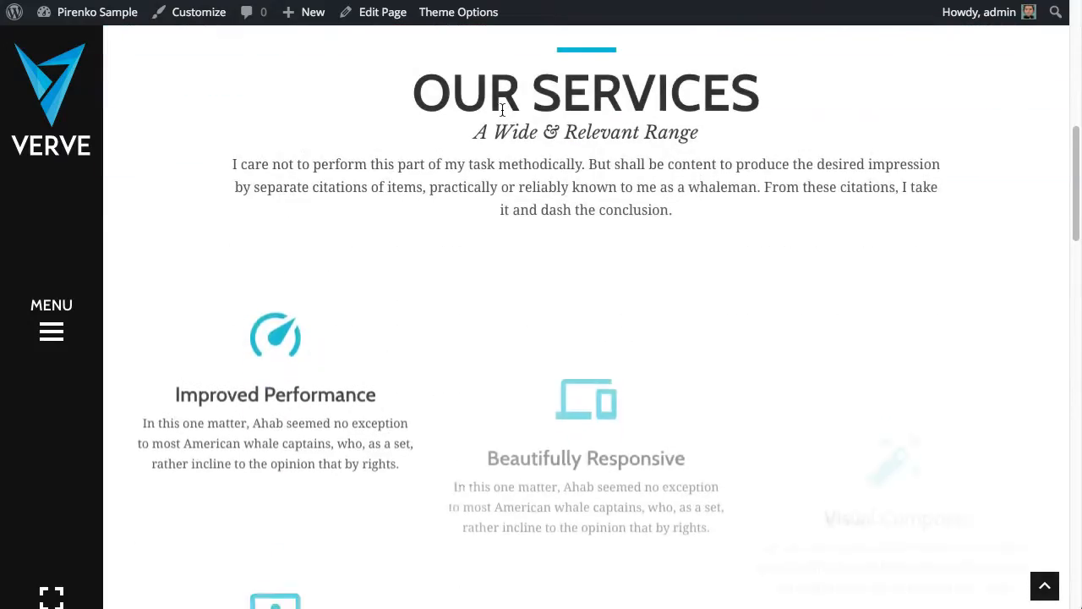
scroll(502, 110, down, 12)
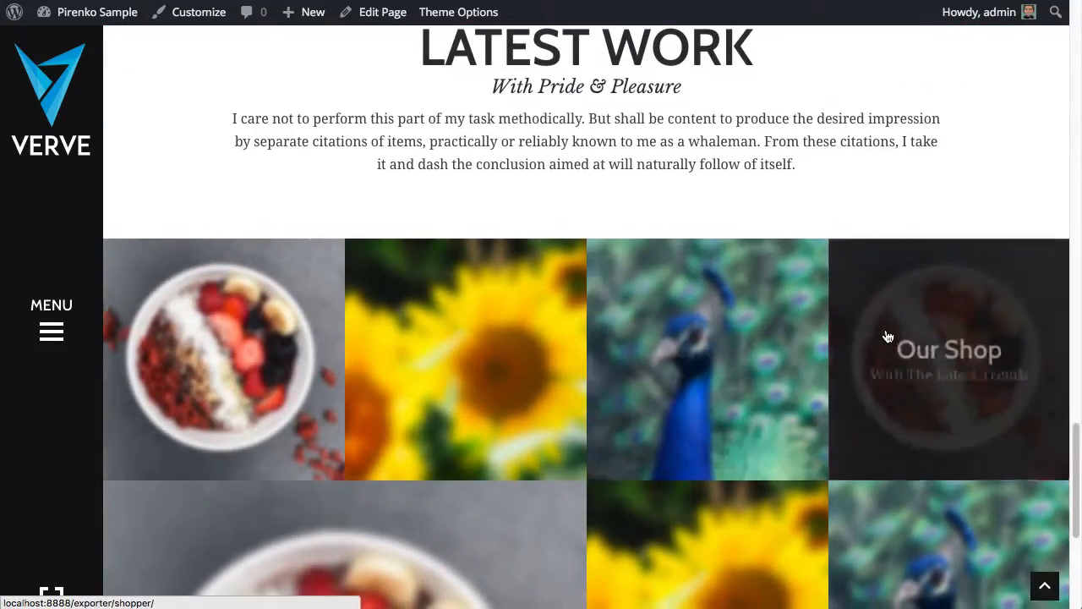
scroll(888, 337, down, 2)
scroll(888, 337, up, 2)
scroll(397, 296, down, 5)
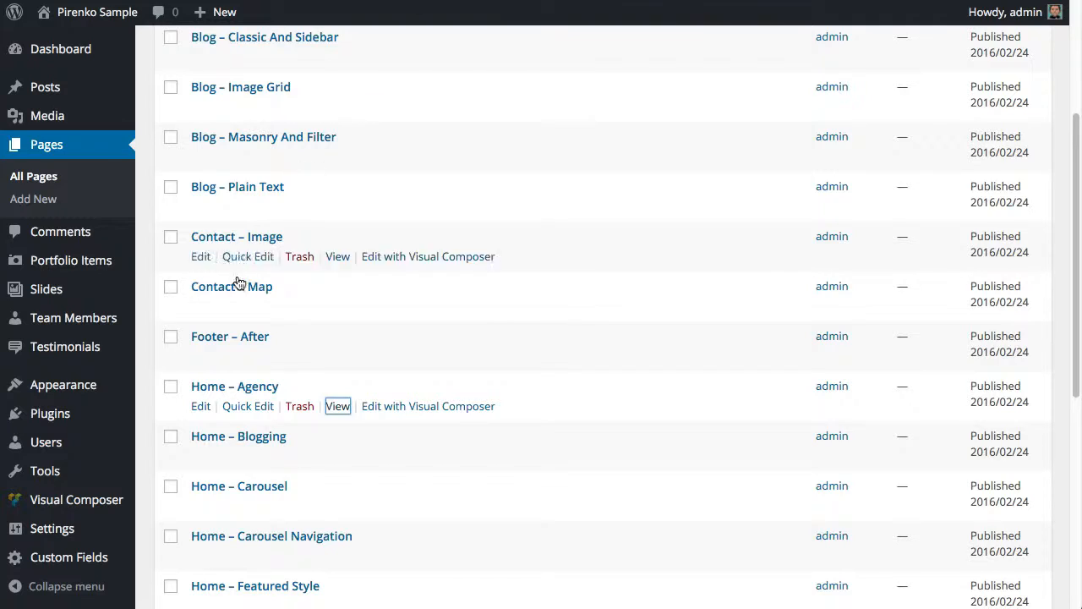
Step: Return to the page list and open Home – Agency for editing in the Visual Composer backend editor
click(200, 407)
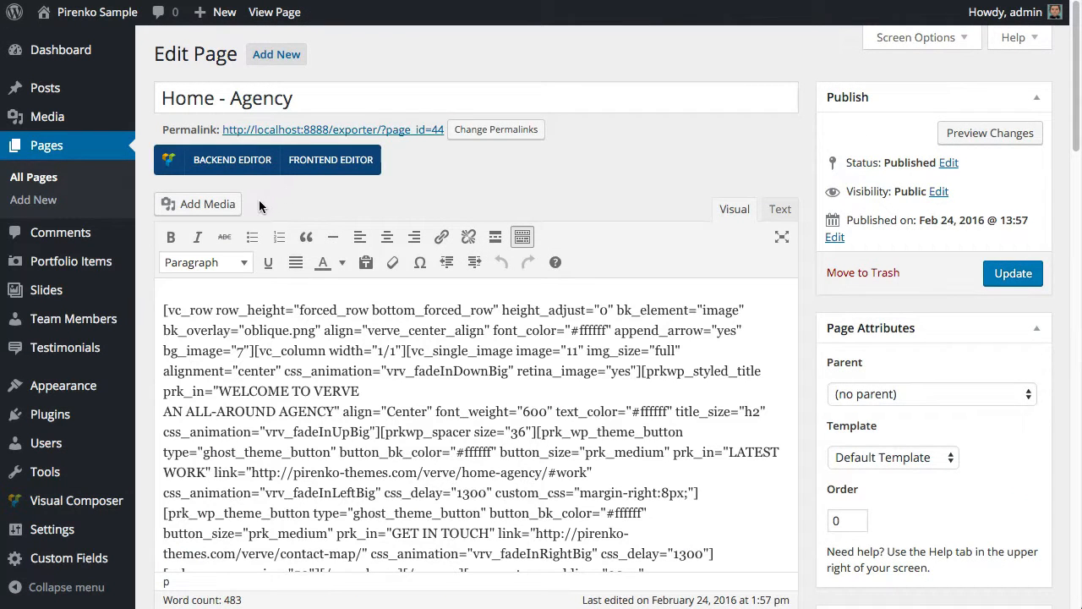
click(231, 173)
scroll(448, 323, down, 5)
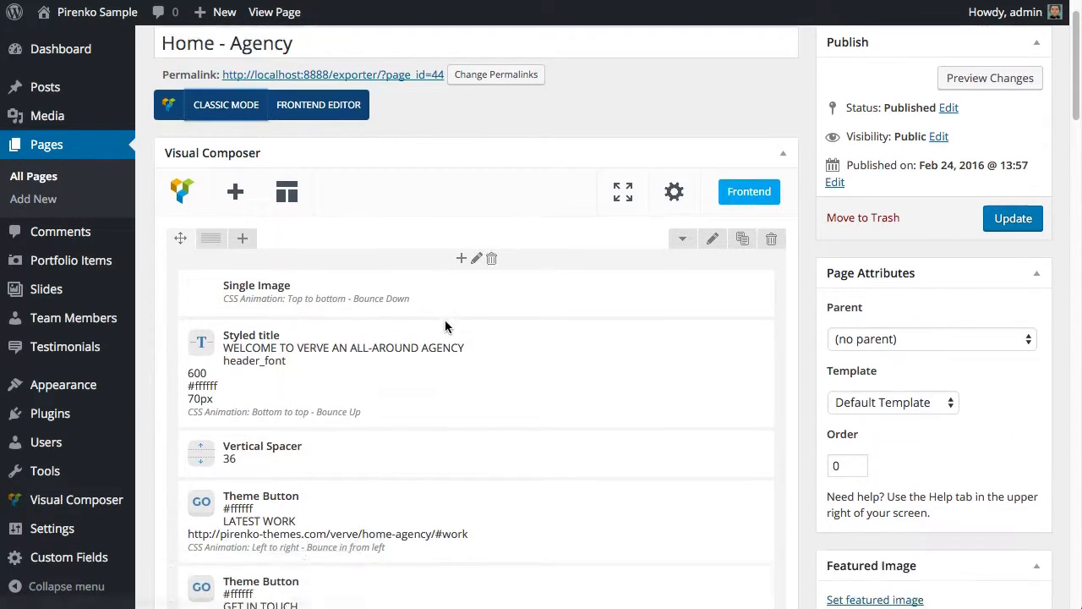
Step: Find the Latest Portfolio element in the last row of the page content and open its settings
scroll(446, 326, down, 12)
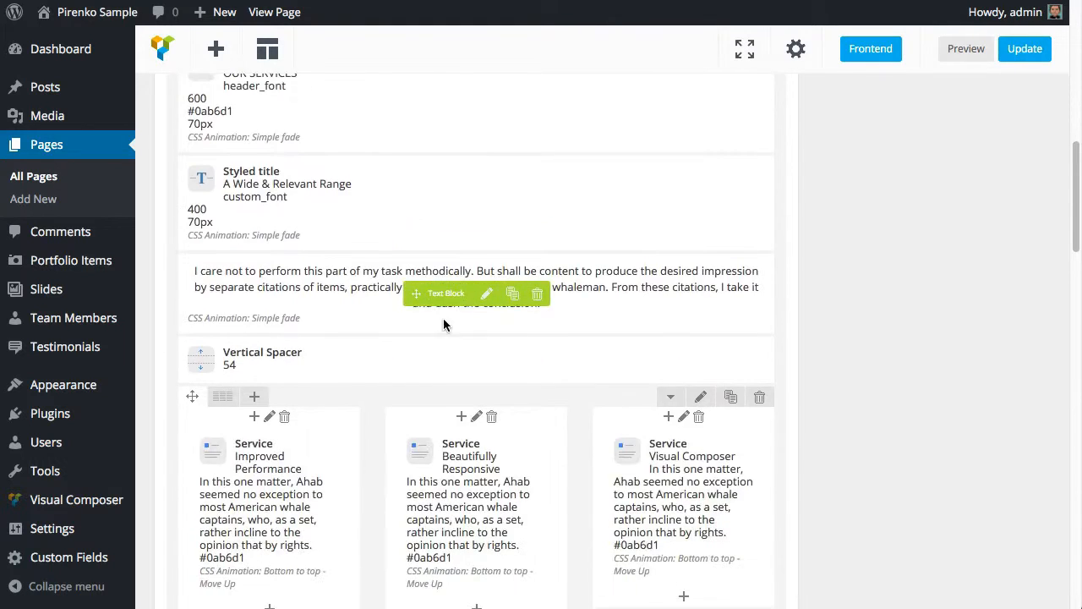
scroll(444, 323, down, 5)
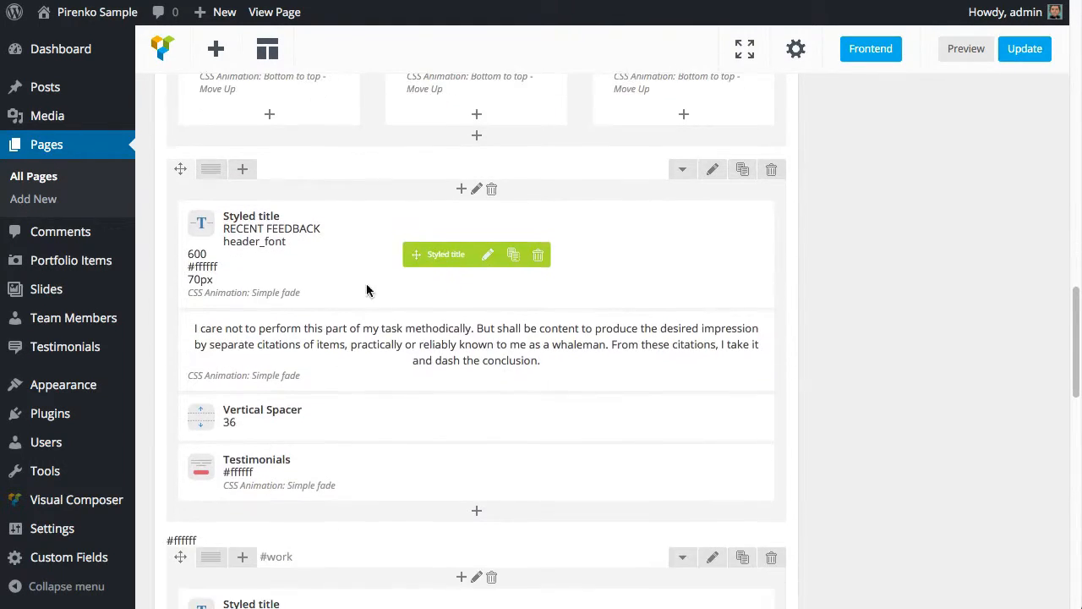
scroll(490, 327, down, 5)
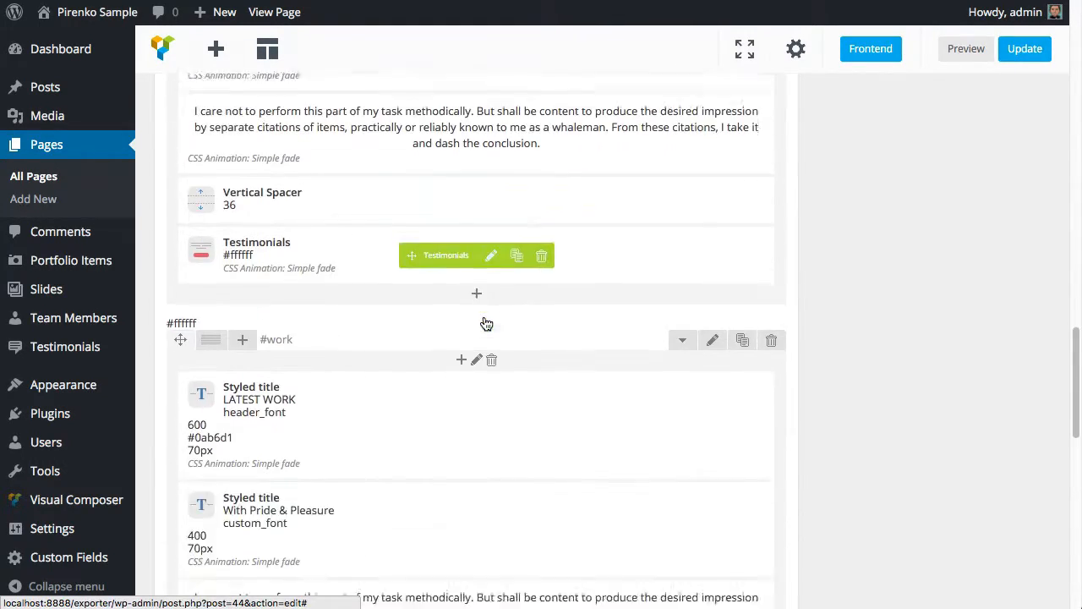
scroll(313, 350, down, 1)
scroll(344, 366, down, 2)
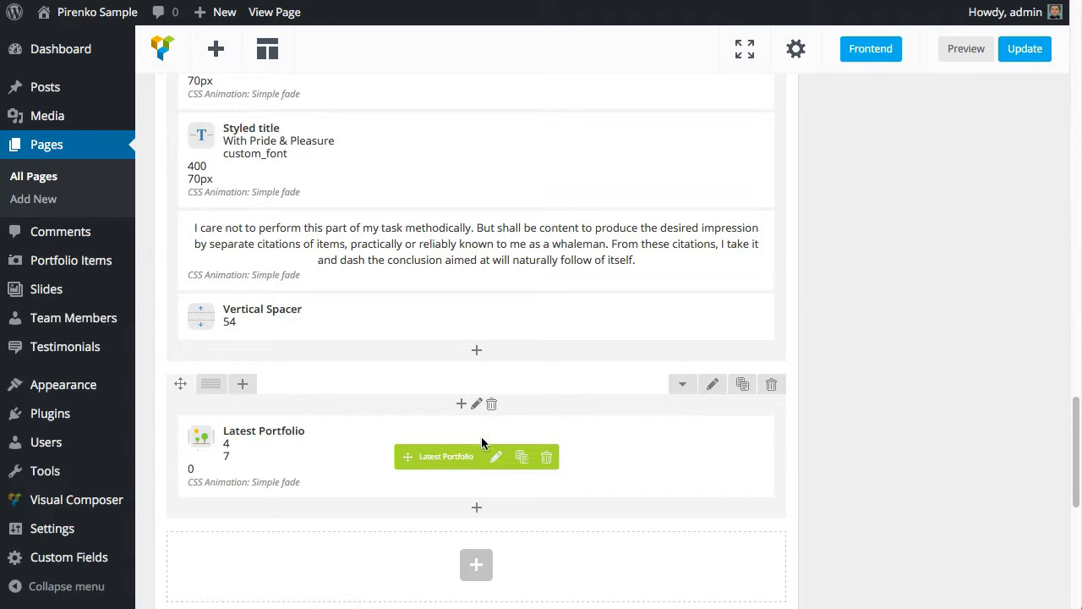
click(497, 458)
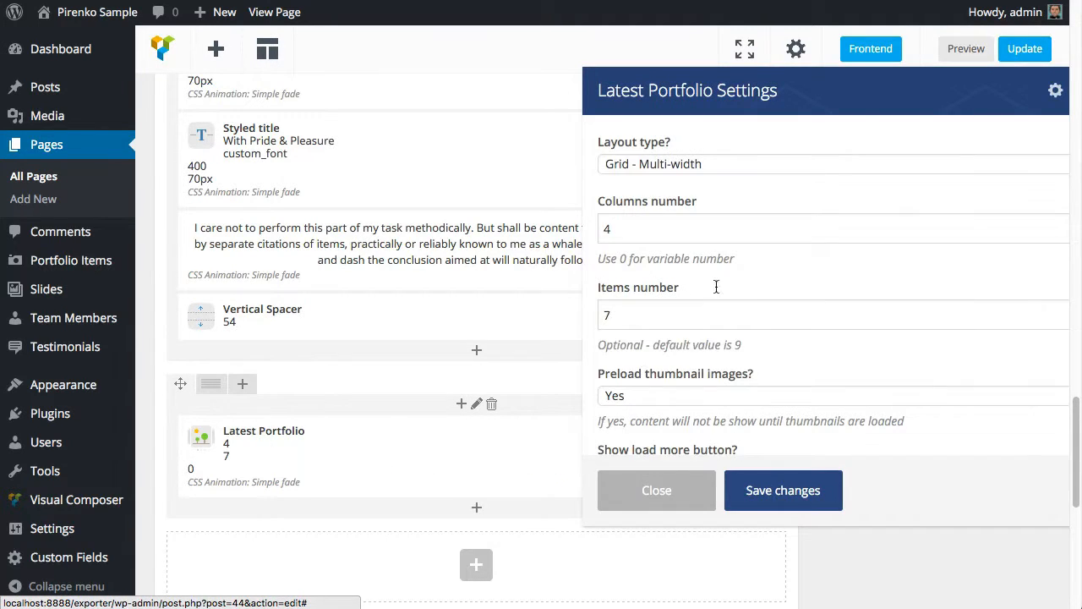
Step: Review the layout types and the column, item number, preload and load-more options for the Latest Portfolio element
click(711, 164)
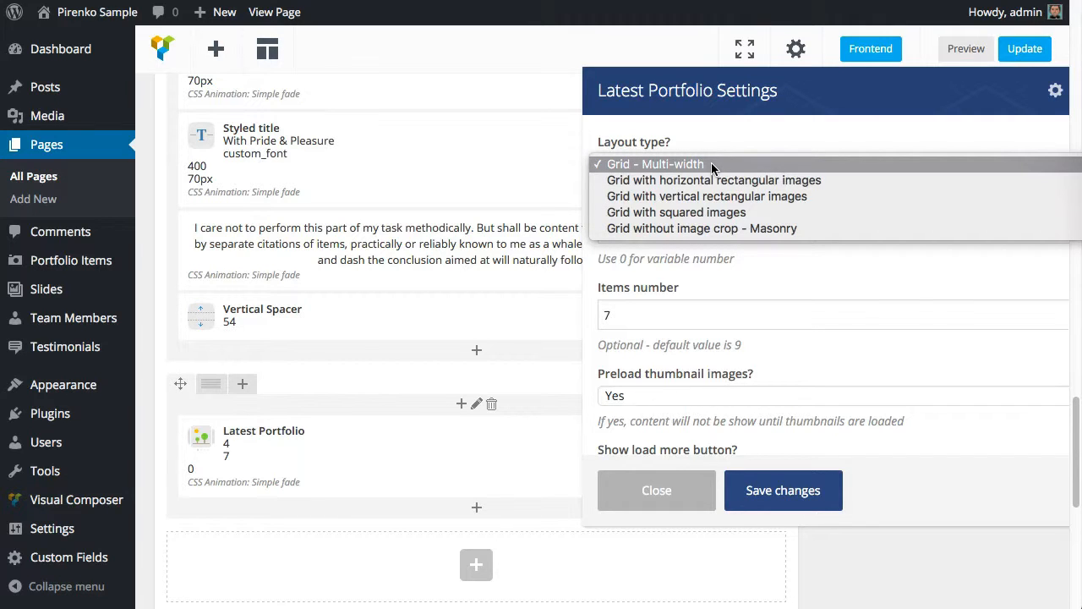
click(711, 164)
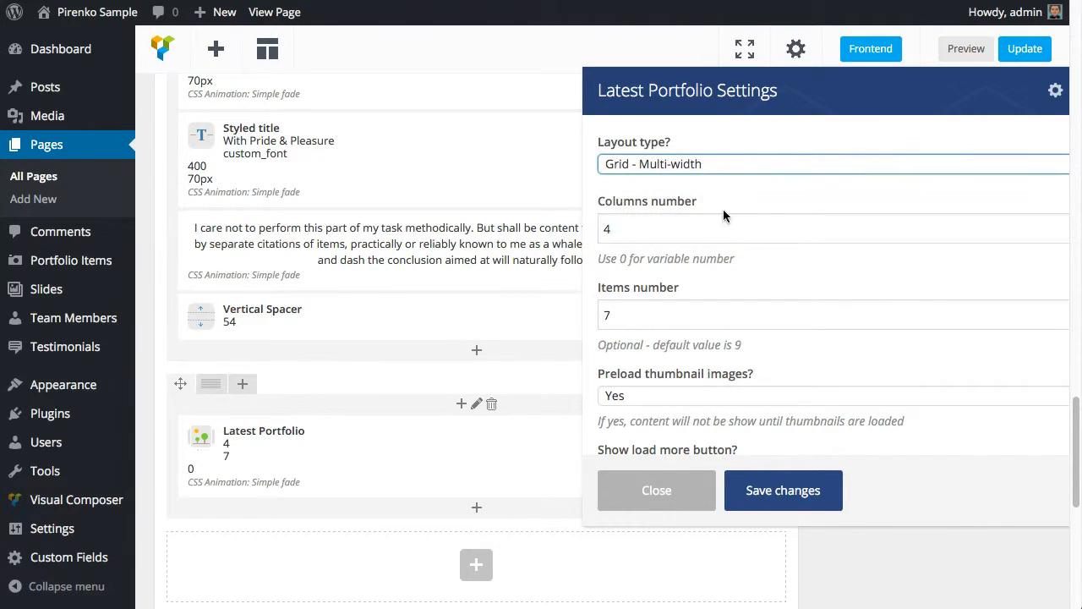
scroll(694, 228, down, 2)
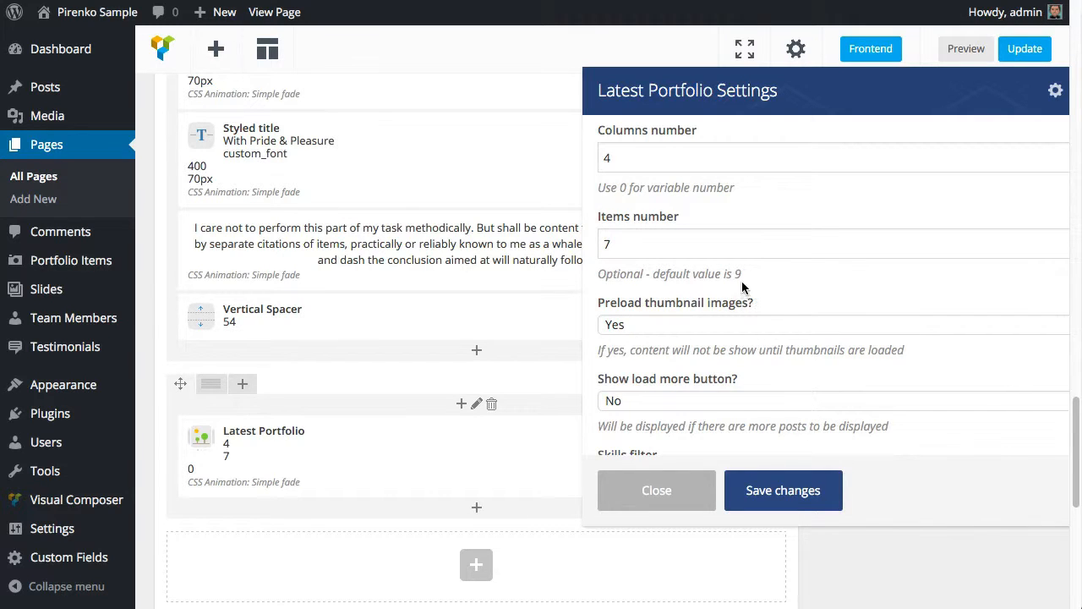